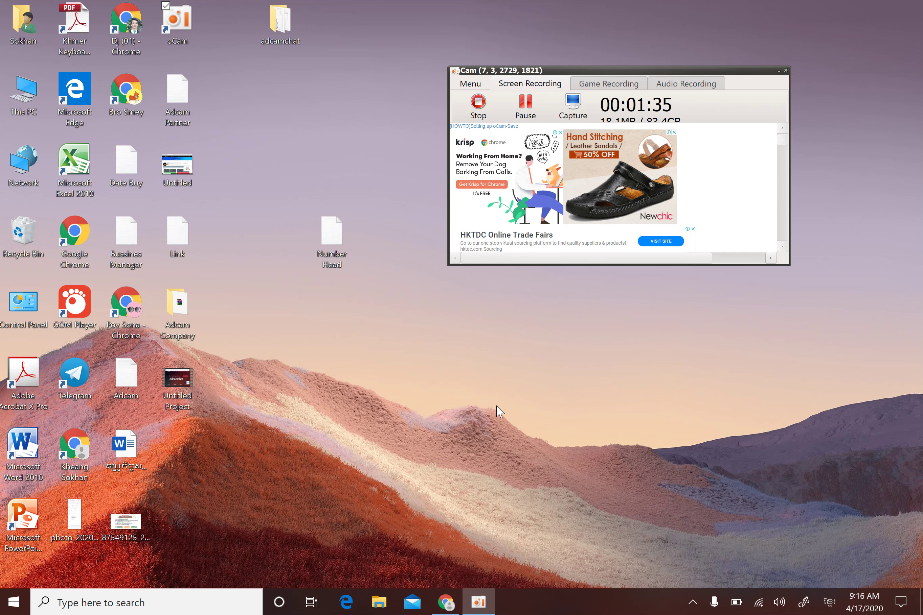
Switch to Chrome and start a new template in Adcamchat's comment automation reply template manager
left_click(446, 603)
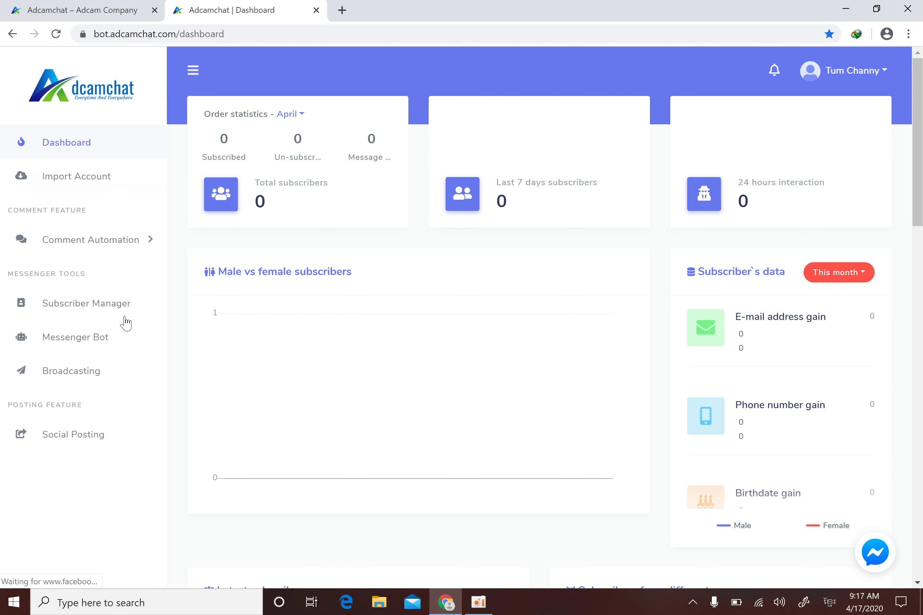
left_click(136, 250)
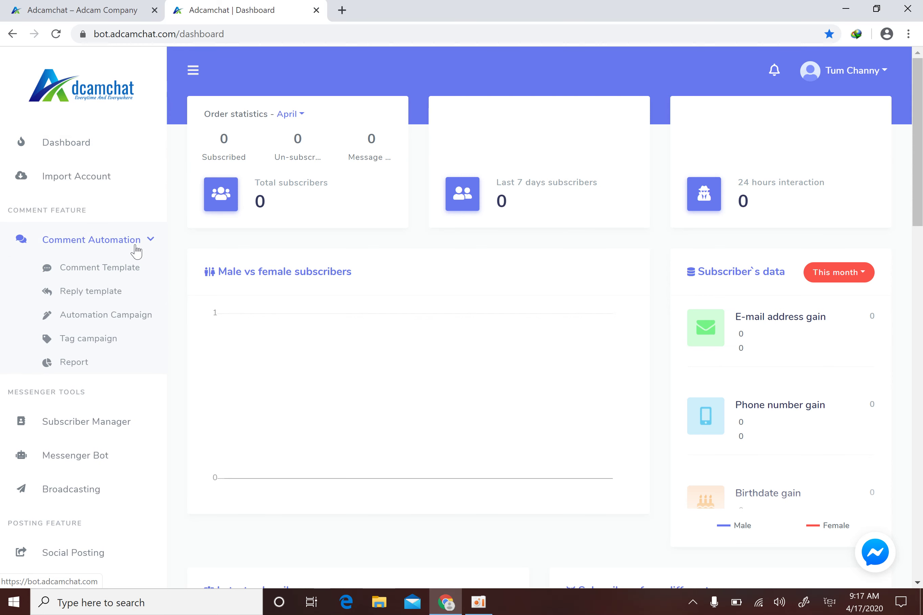
left_click(105, 298)
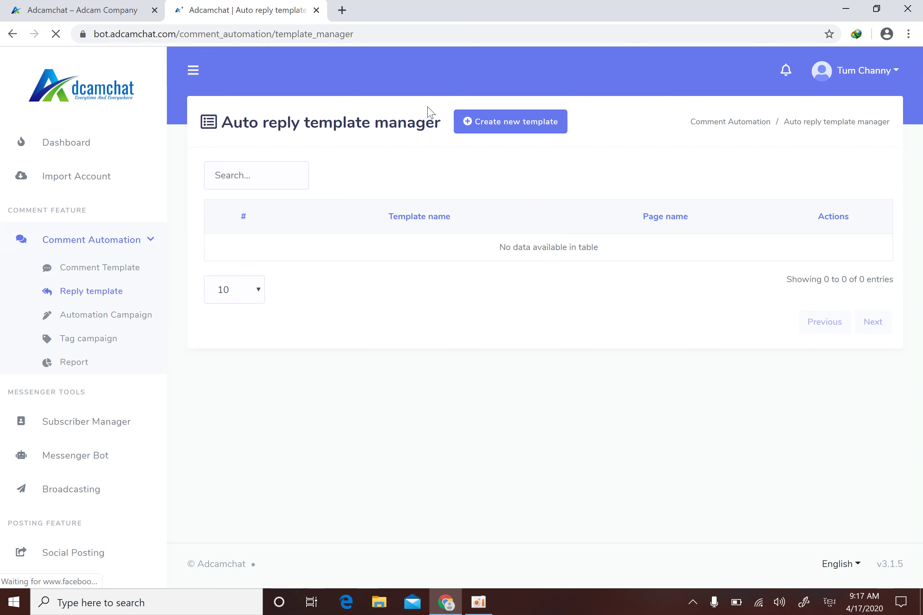
left_click(496, 126)
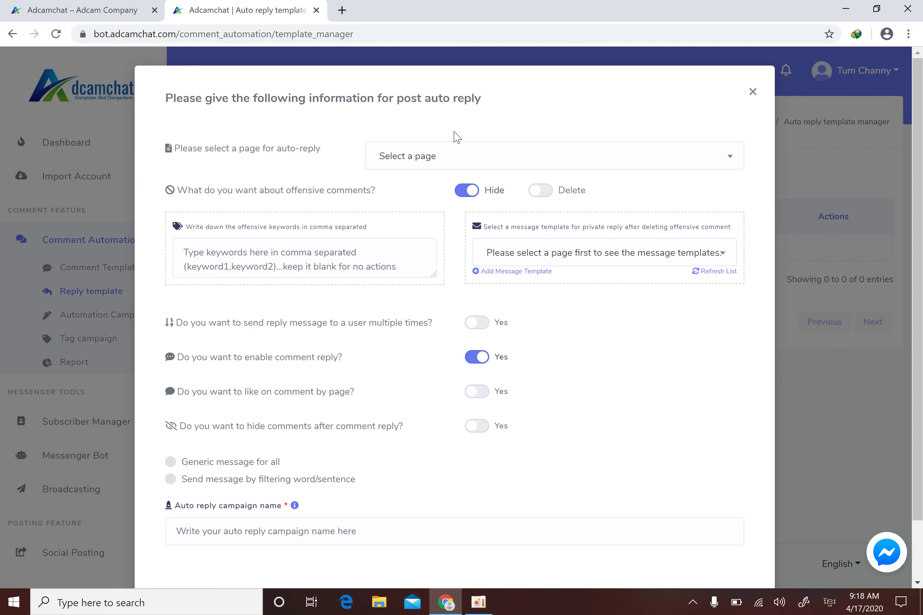
Choose the Declan Rice page for auto-reply and set the handling of offensive comments to Delete
left_click(651, 156)
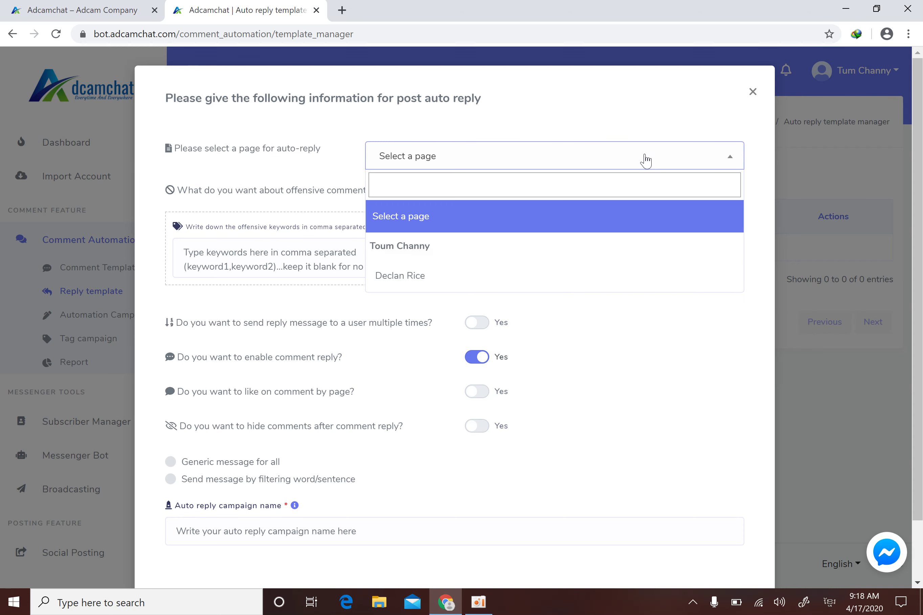
left_click(448, 283)
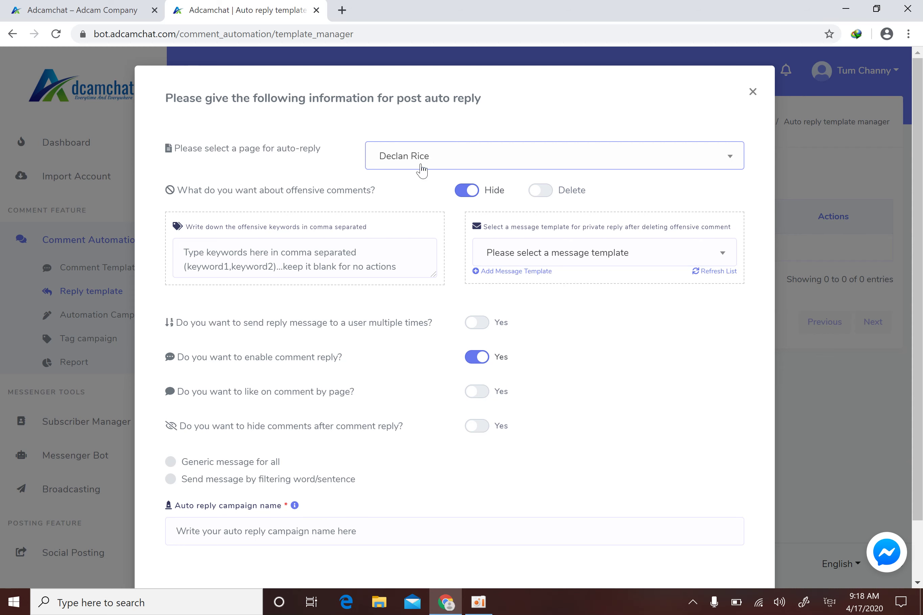
left_click(545, 194)
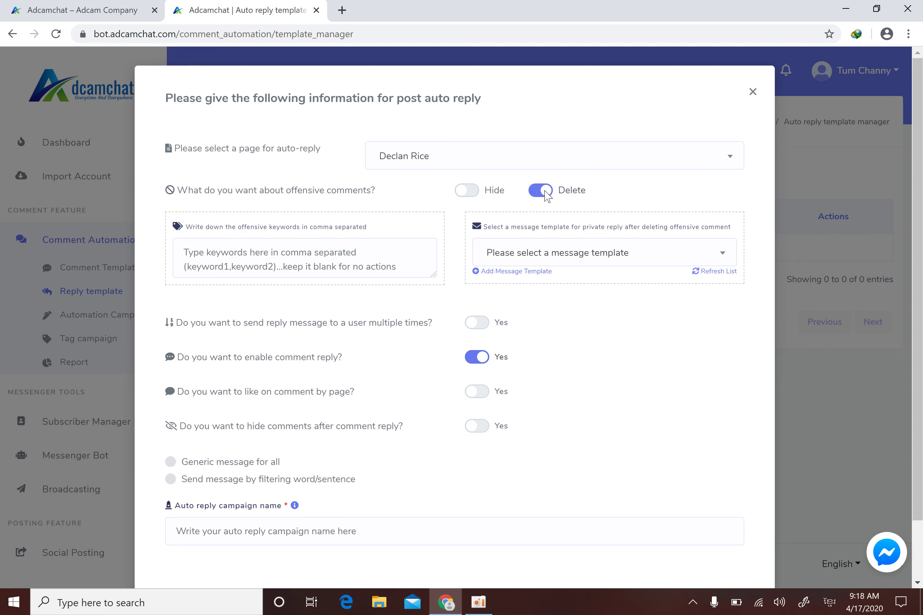
Enter the offensive keywords "Fuck,Fake,Scam,Scammer,អាក្រក់,អត់ល្អ," as a comma-separated list
left_click(219, 258)
type("Fuck,Fake,Scam,Scammer,អាក្រក់,អត់ល្អ")
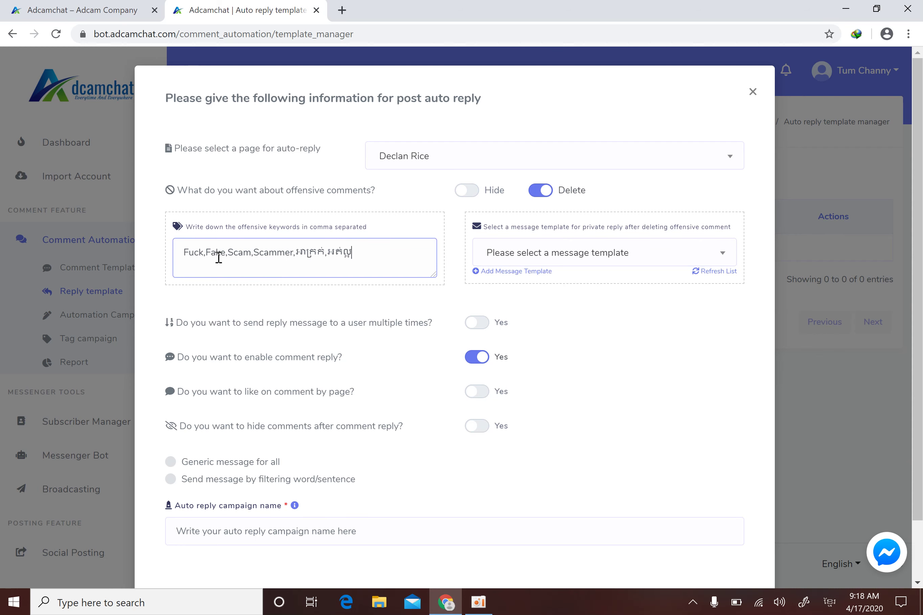
type(",")
left_click_drag(373, 256, 177, 251)
left_click(370, 253)
left_click_drag(370, 253, 171, 257)
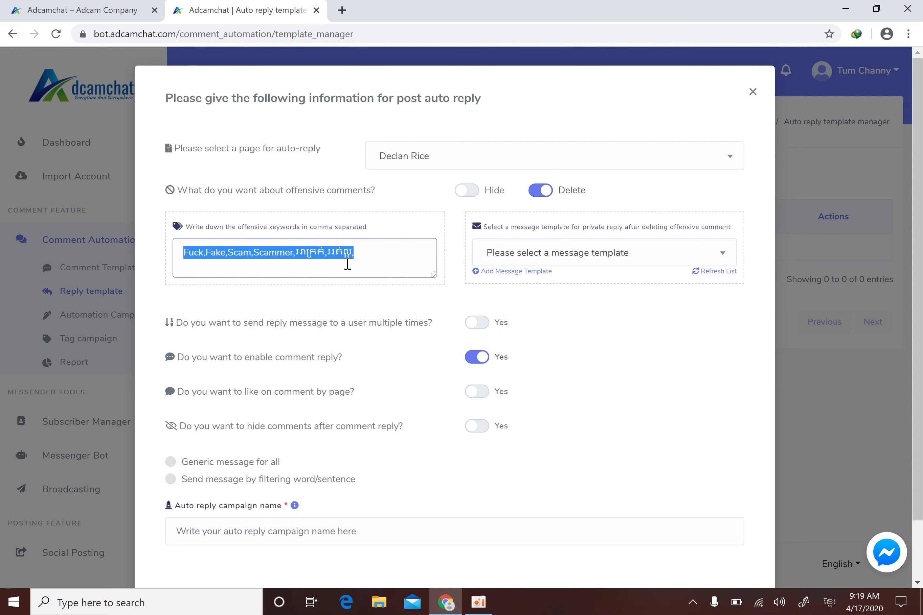
Enable sending the reply message to a user multiple times
scroll(347, 264, "down", 2)
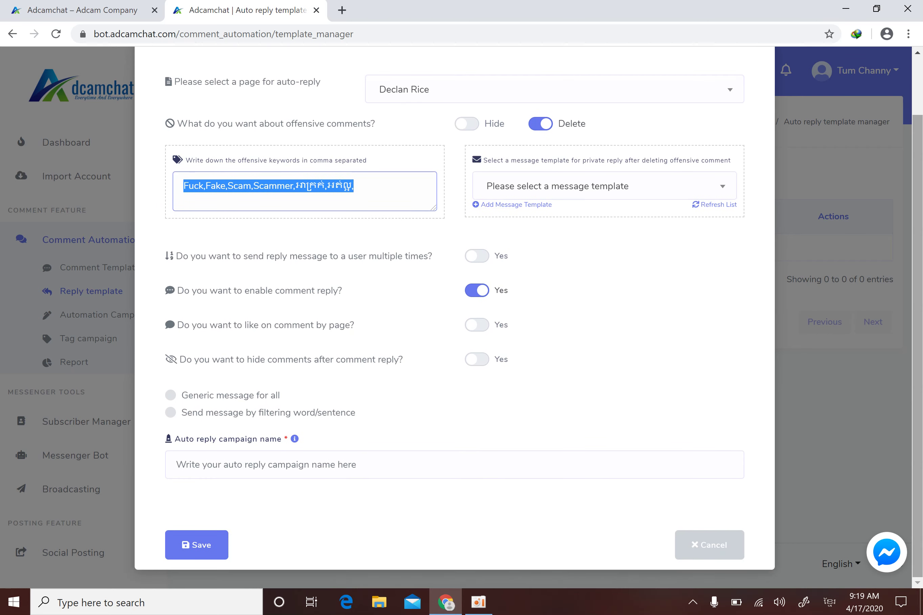
left_click(471, 259)
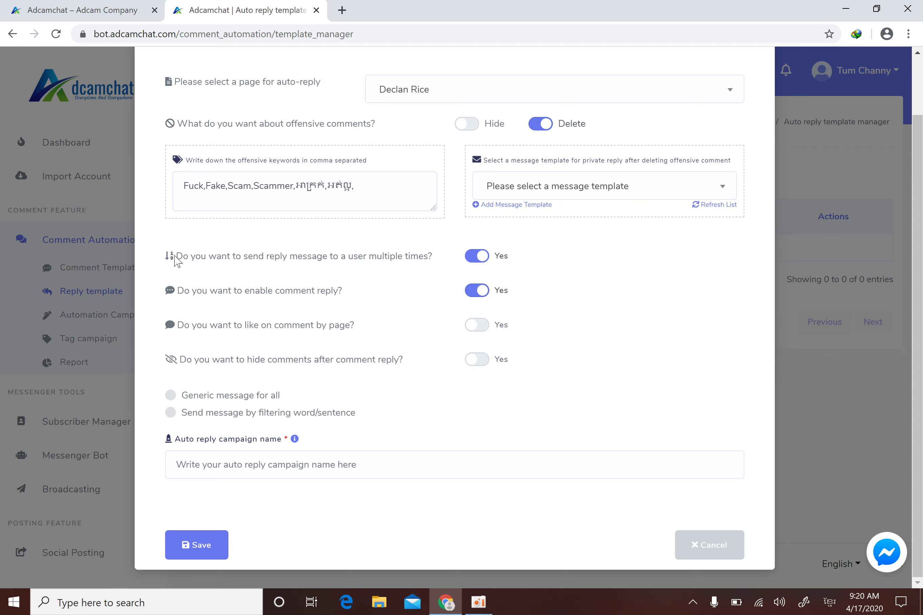
left_click_drag(169, 260, 434, 258)
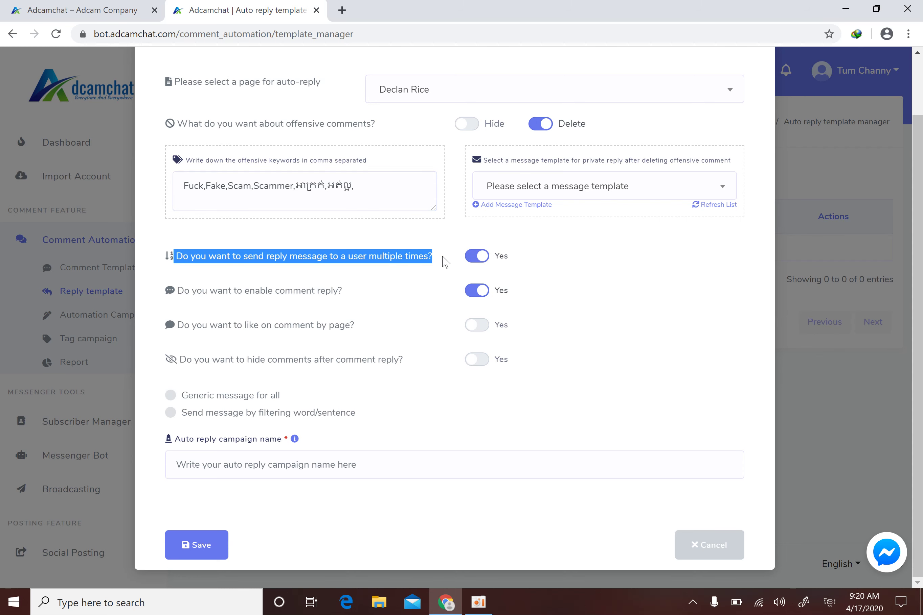
left_click(441, 262)
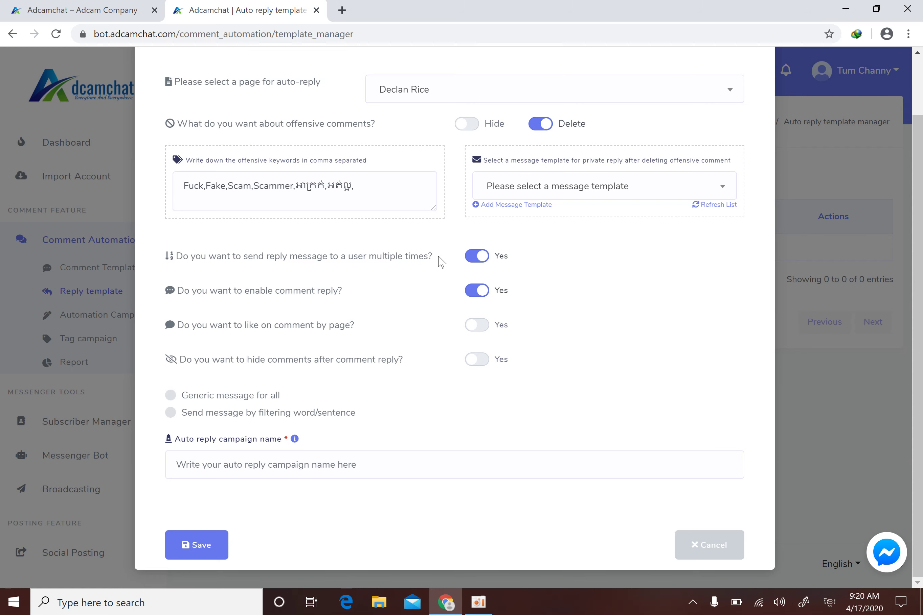
left_click_drag(436, 259, 220, 264)
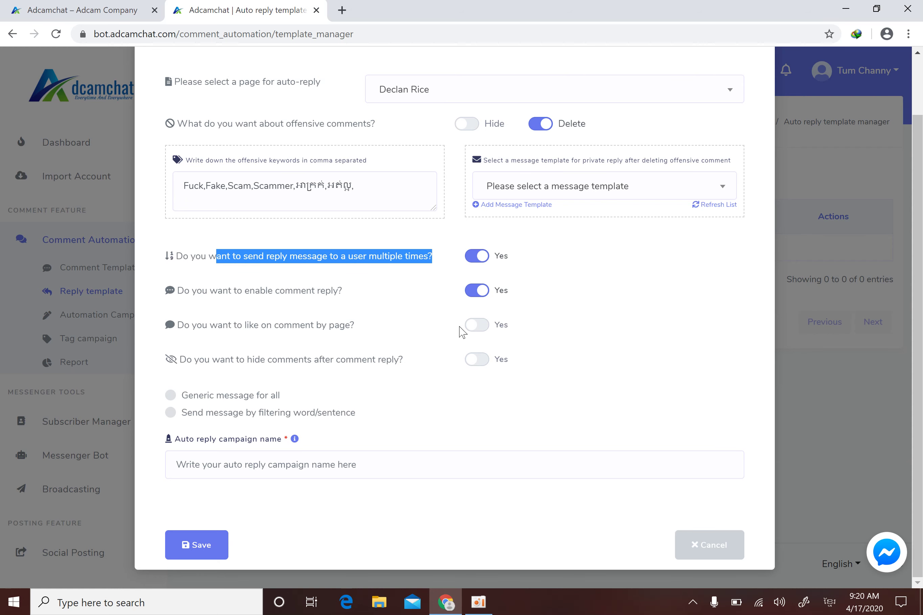
Enable liking comments by the page and choose to send messages by filtering word/sentence
left_click(477, 333)
left_click(379, 324)
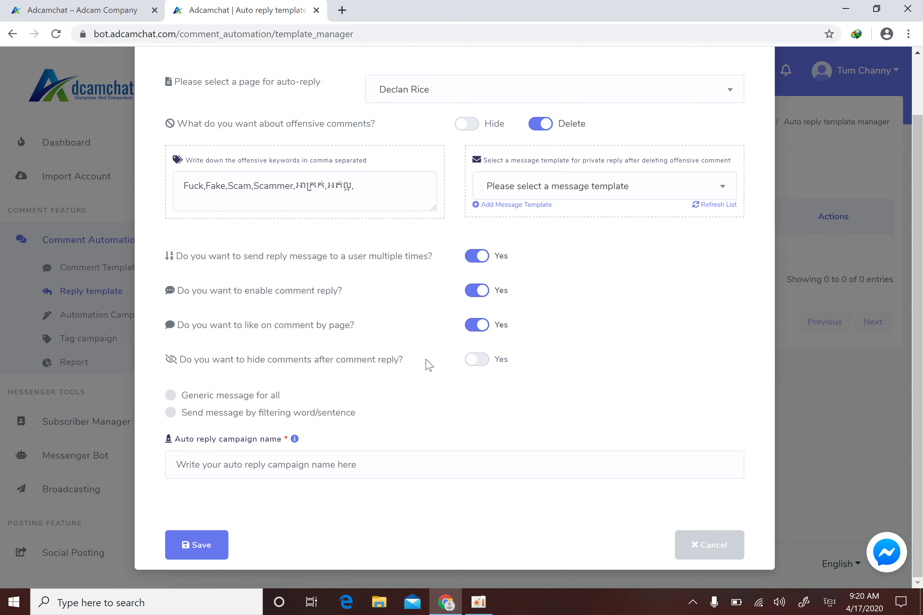
left_click_drag(426, 365, 173, 360)
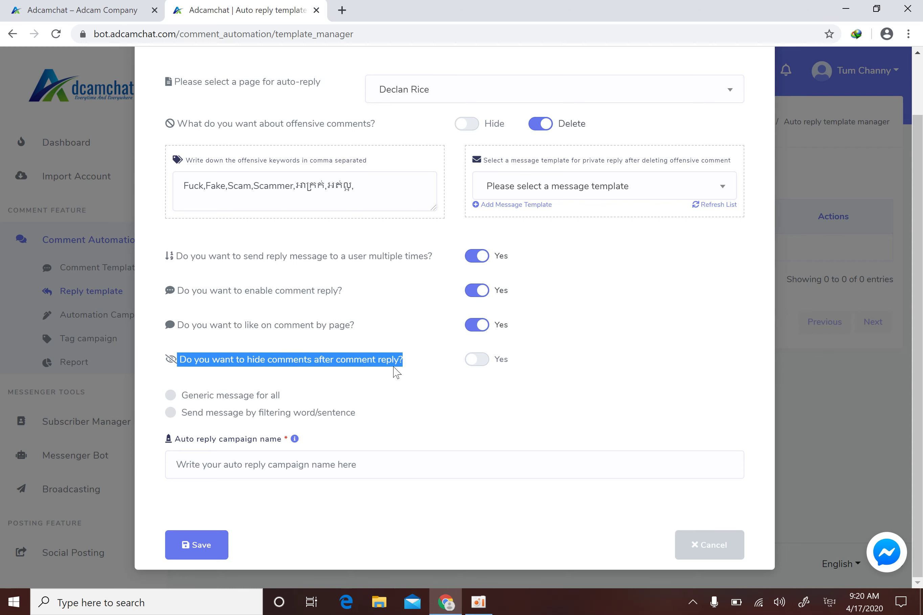
left_click(397, 372)
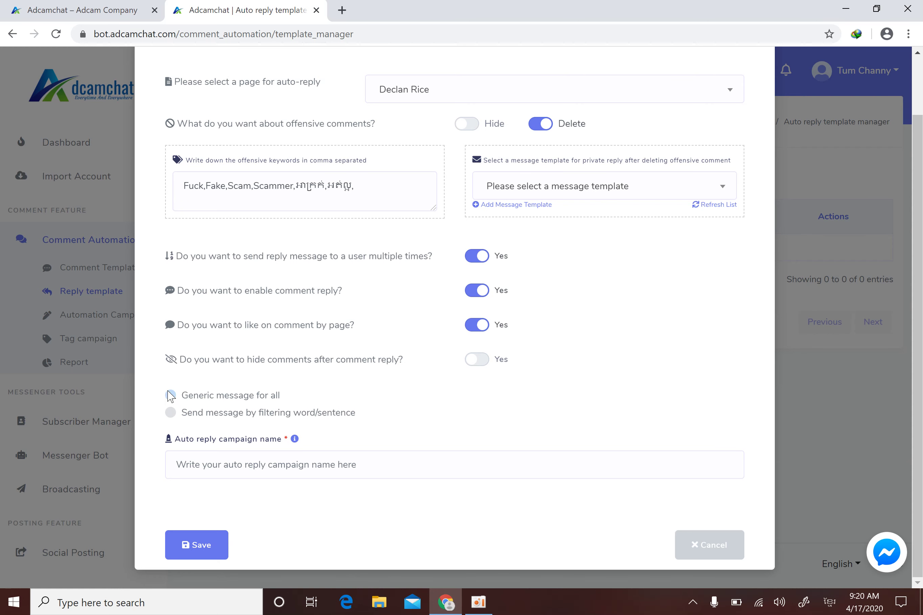
left_click(171, 395)
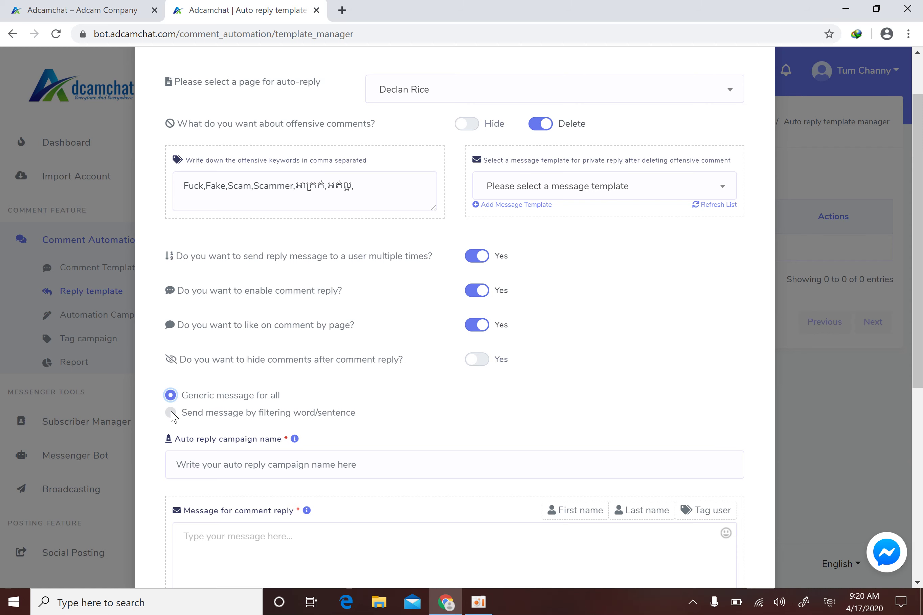
left_click(170, 413)
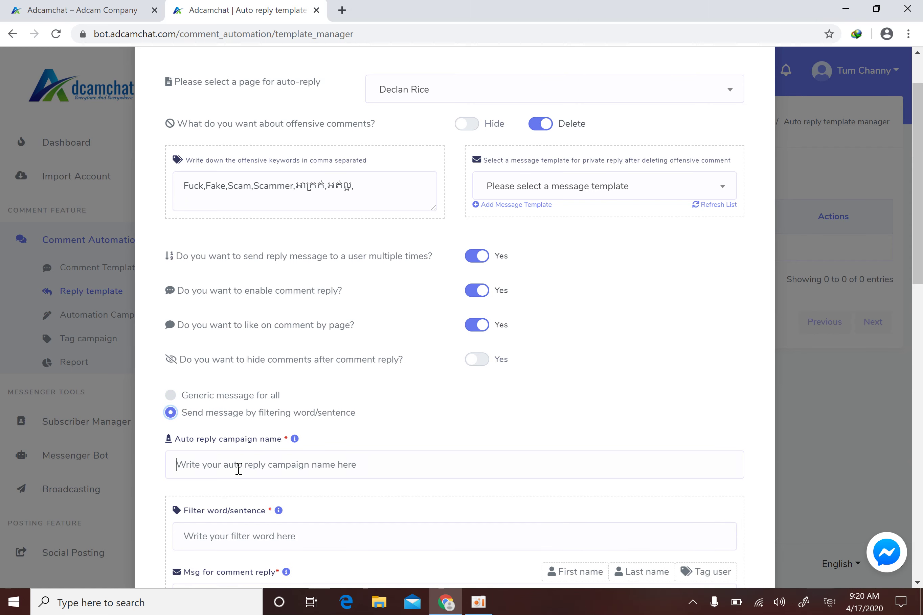
Name the auto reply campaign "ខំមិនពាក្យ 9999"
left_click(238, 470)
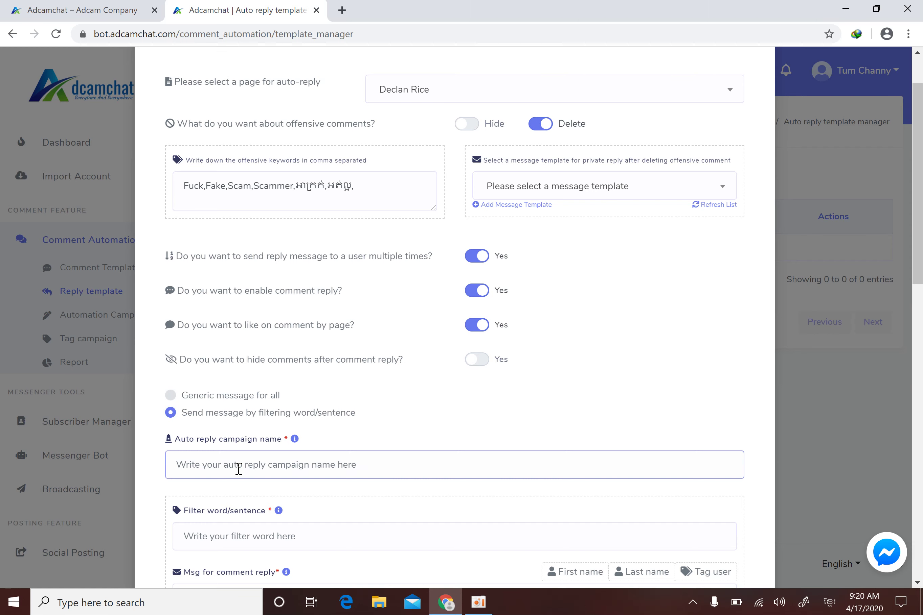
type("ឡើ")
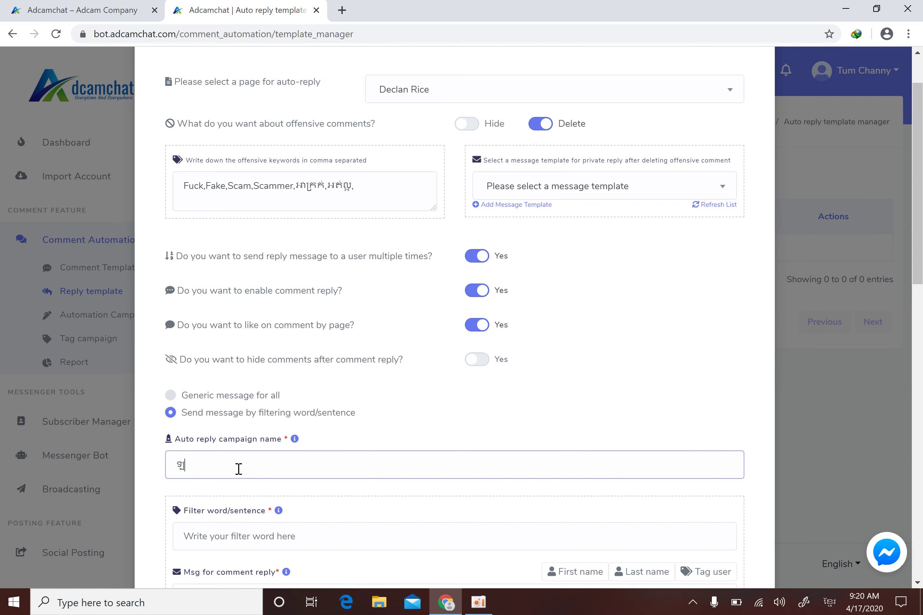
key("BackSpace")
key("BackSpace")
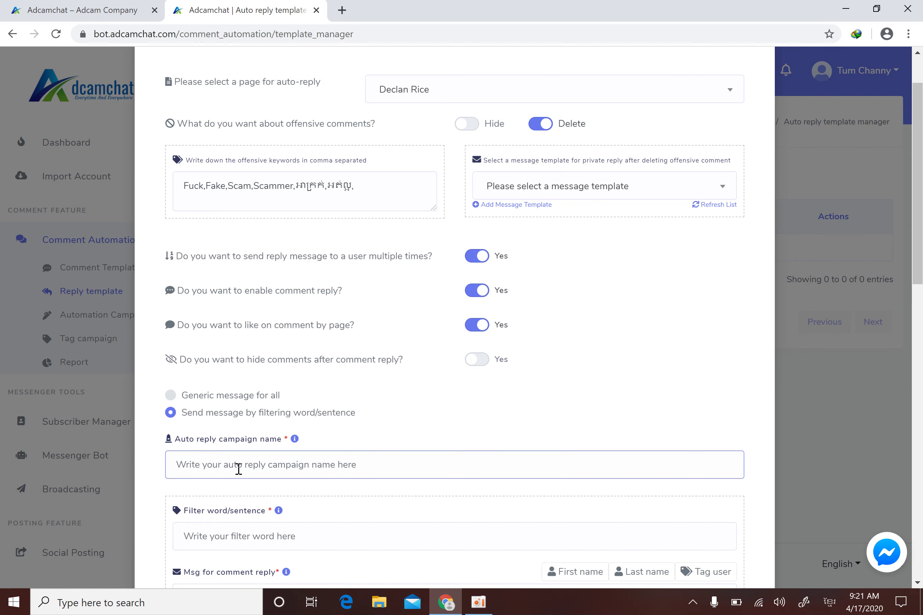
type("ក")
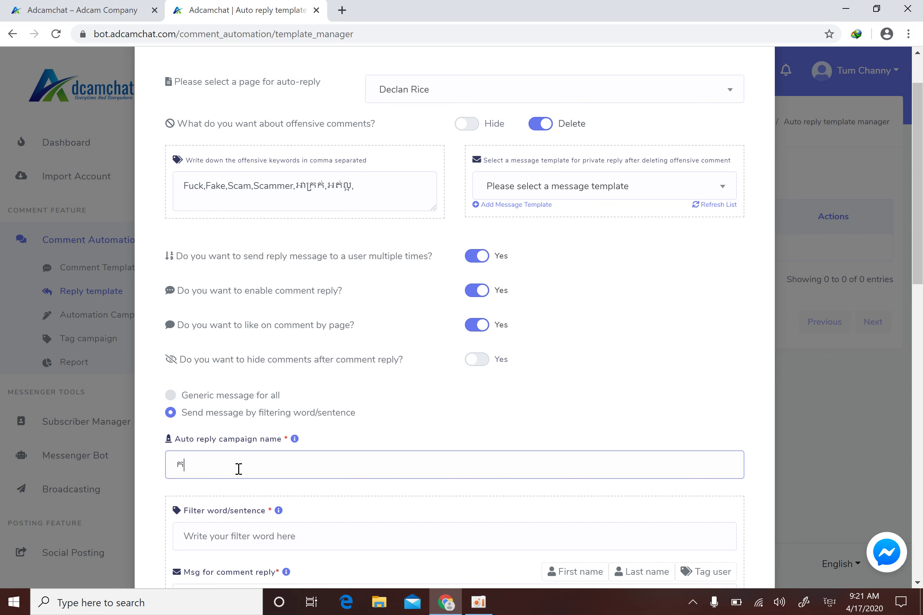
key("BackSpace")
type("ខំបិន")
key("BackSpace")
key("BackSpace")
key("BackSpace")
key("BackSpace")
type("មិនពាក្យ")
key("alt+shift")
type("9999")
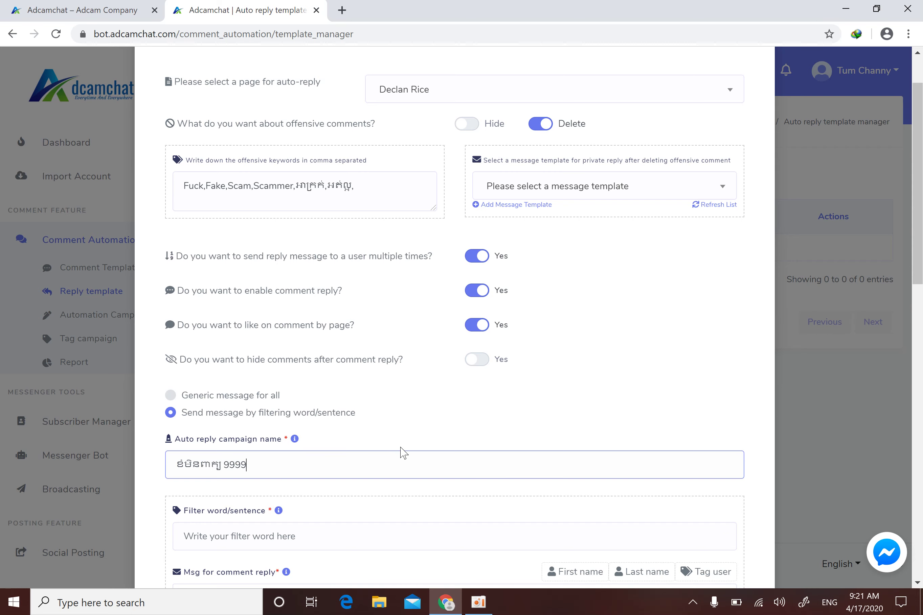
Try reusing 9999 from the campaign name as the filter word, and clear the filter word again
scroll(402, 452, "down", 5)
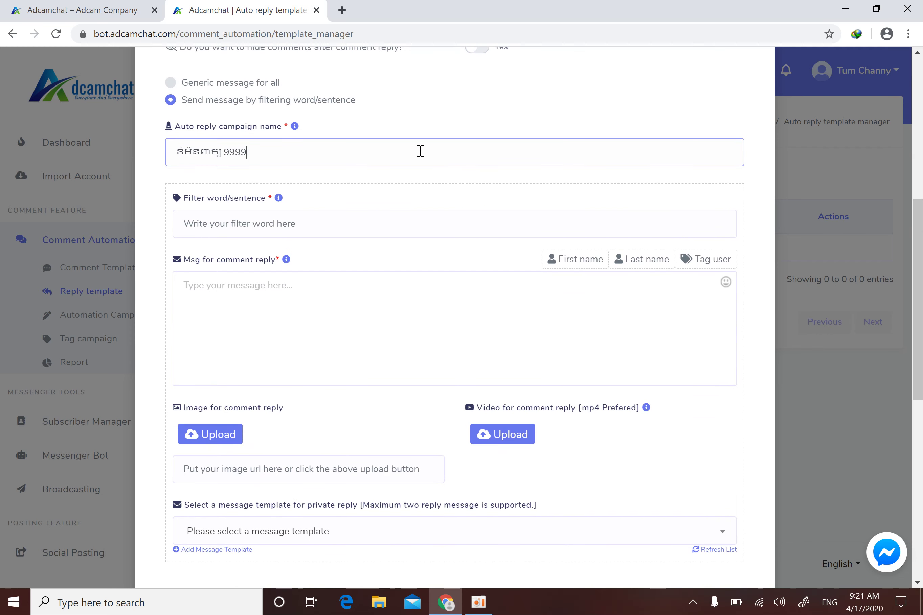
left_click_drag(257, 159, 171, 154)
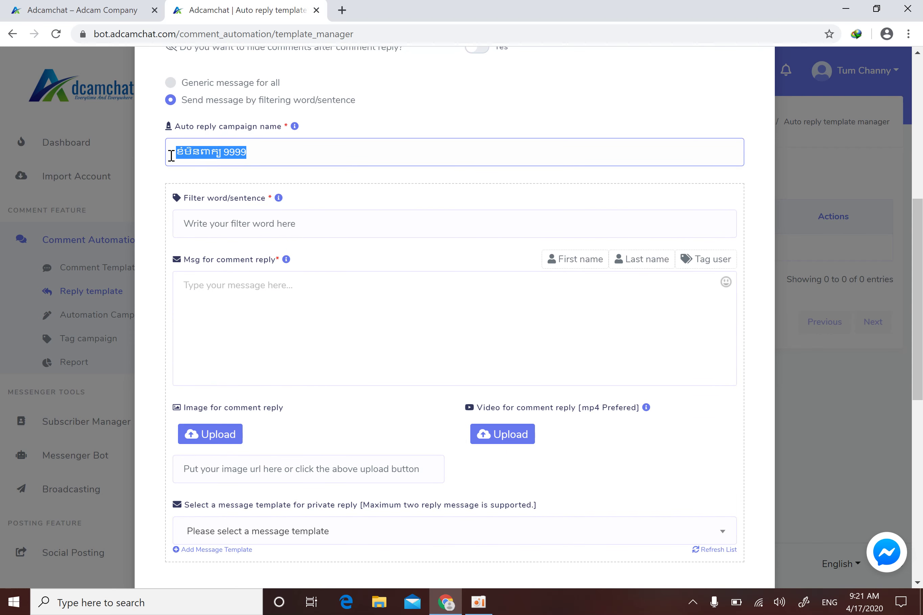
left_click(271, 153)
left_click_drag(254, 150, 222, 153)
key("ctrl+c")
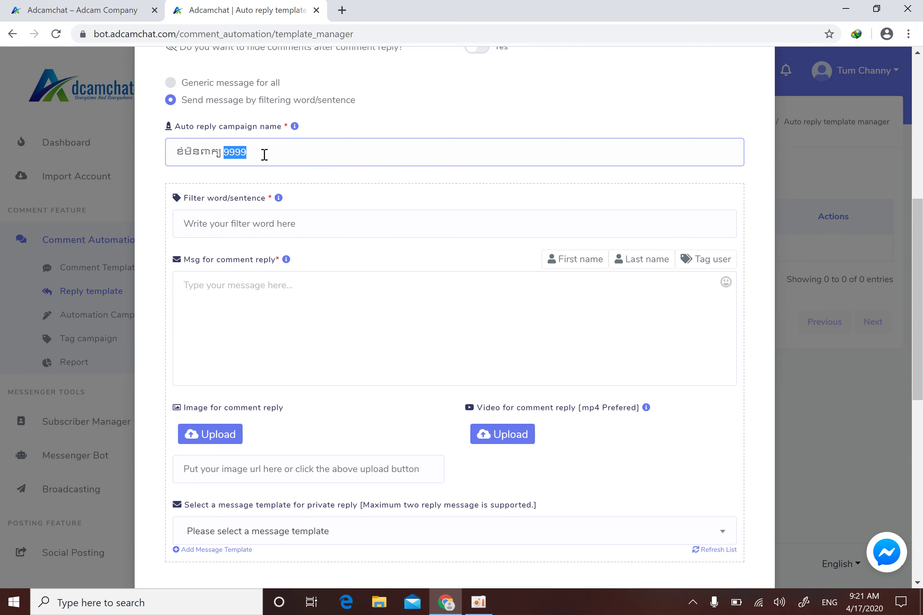
left_click(229, 230)
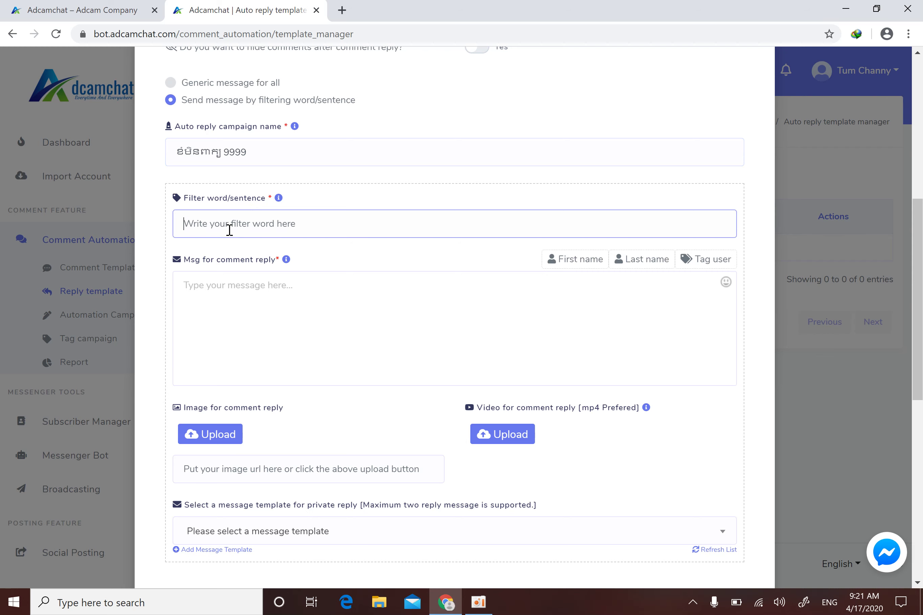
key("ctrl+v")
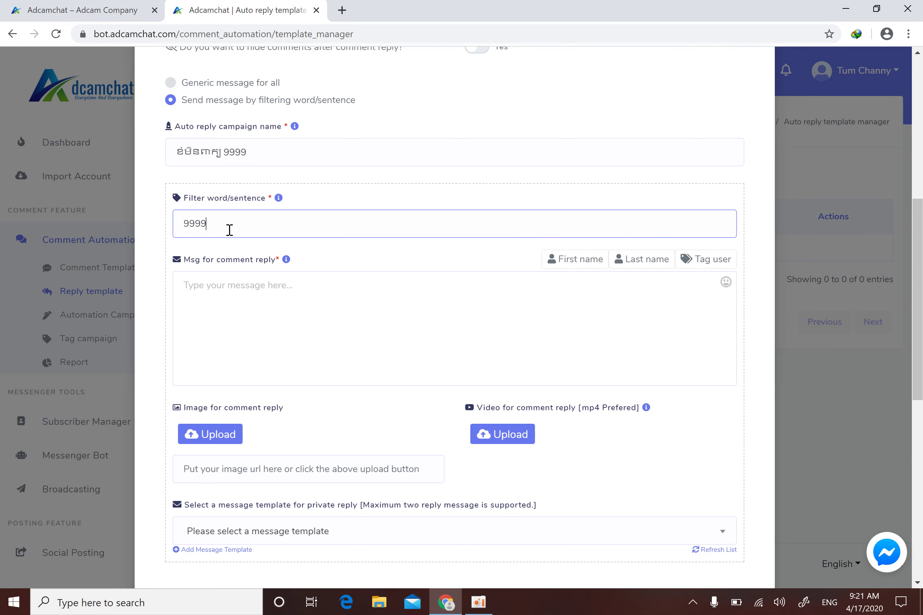
key("BackSpace")
key("BackSpace")
key("BackSpace")
key("BackSpace")
Remove the number at the end of the campaign name and re-enter it as 9999
left_click(272, 136)
left_click(274, 152)
key("BackSpace")
key("BackSpace")
key("BackSpace")
key("BackSpace")
key("BackSpace")
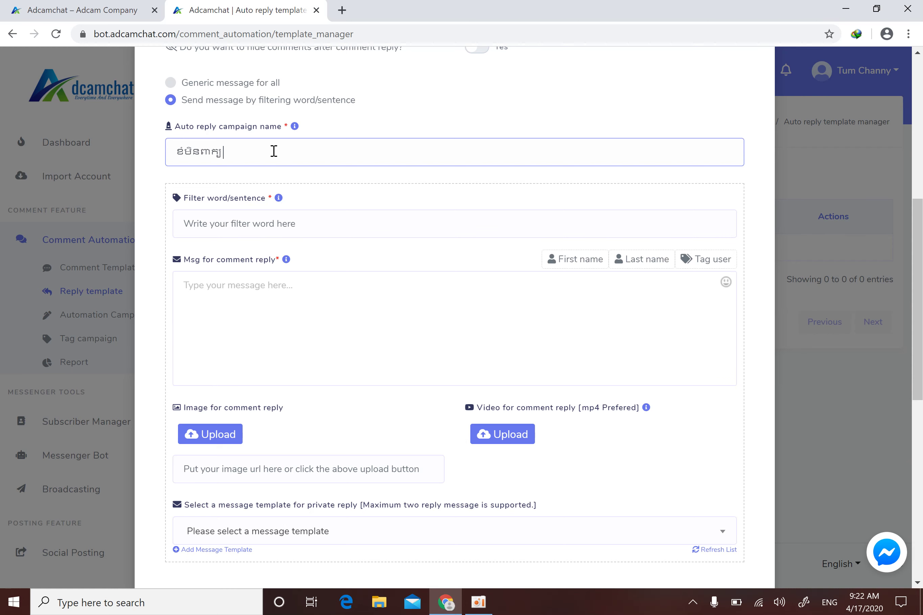
type("1")
type("9999")
Set the filter word/sentence to 9999
left_click(247, 221)
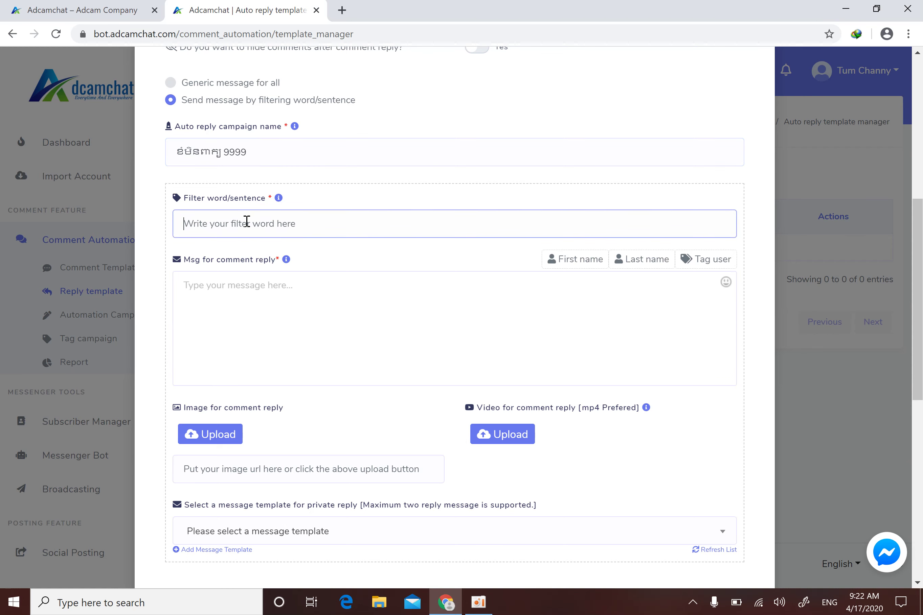
type("9999")
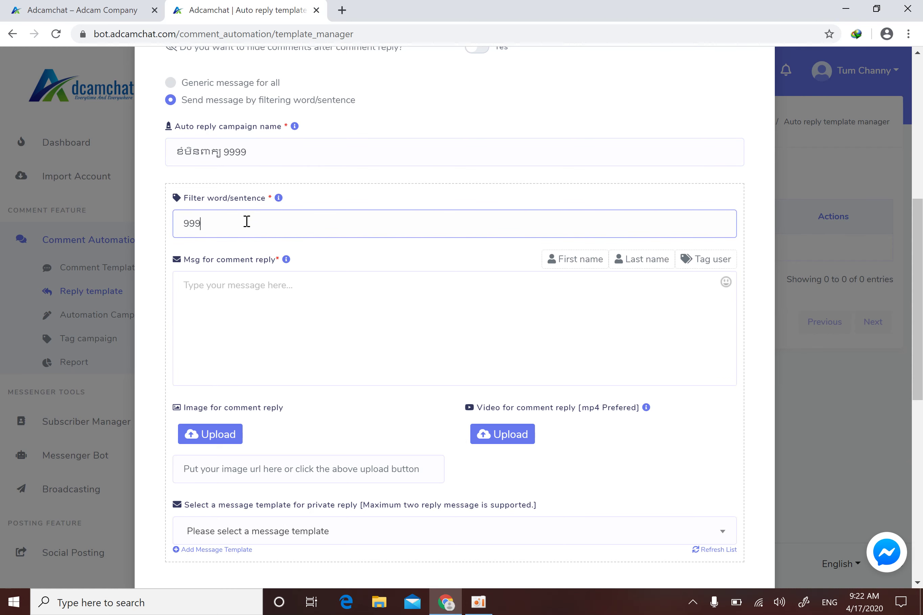
left_click(272, 285)
left_click_drag(232, 228, 154, 225)
Start the comment reply message with "អរគុណ" followed by the first name, last name and tag user variables
left_click(230, 298)
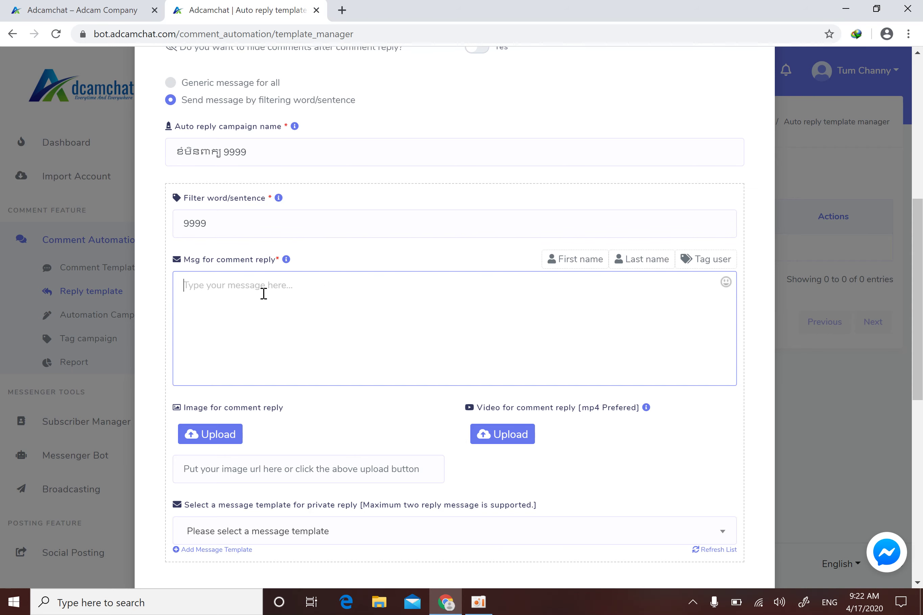
left_click_drag(921, 288, 921, 358)
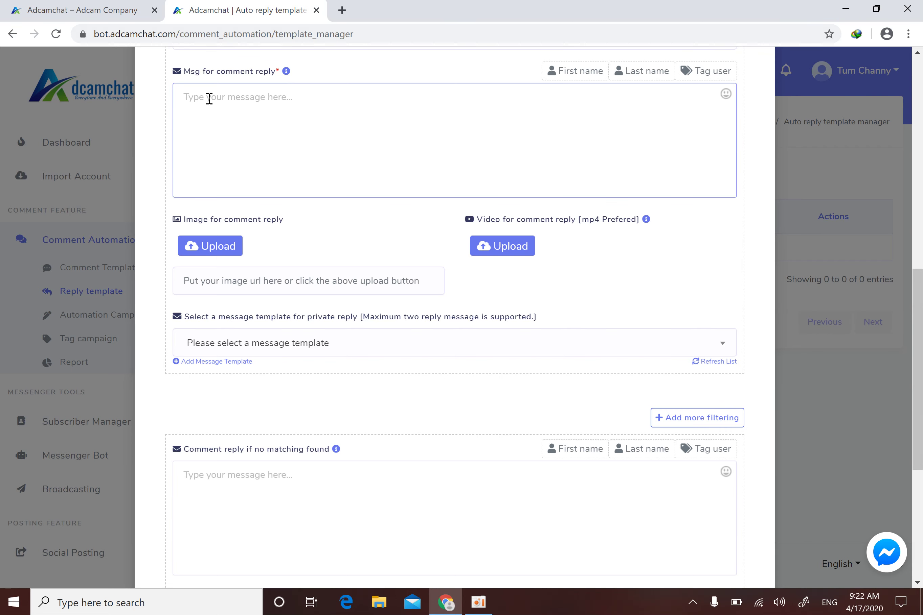
scroll(419, 277, "up", 3)
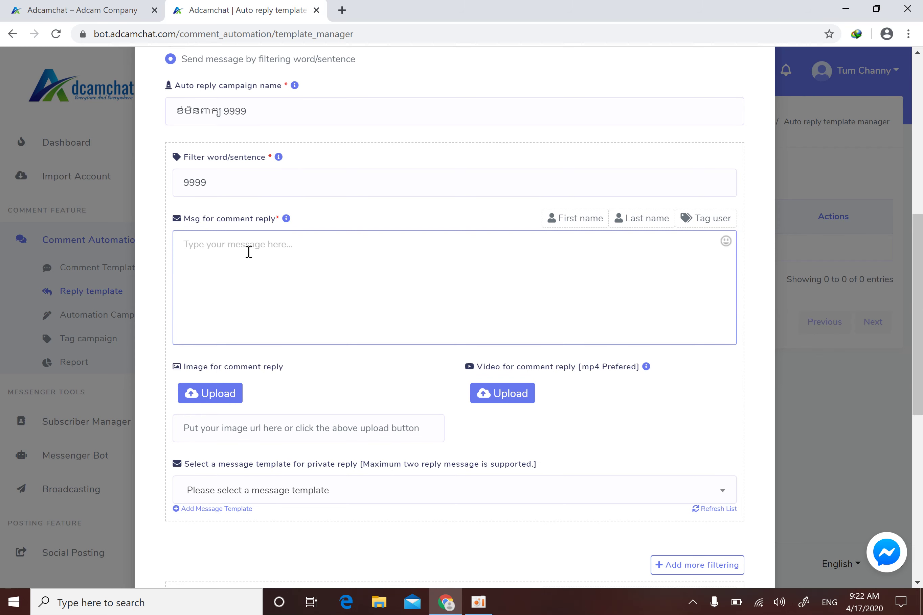
key("alt+shift")
type("អរគុណ")
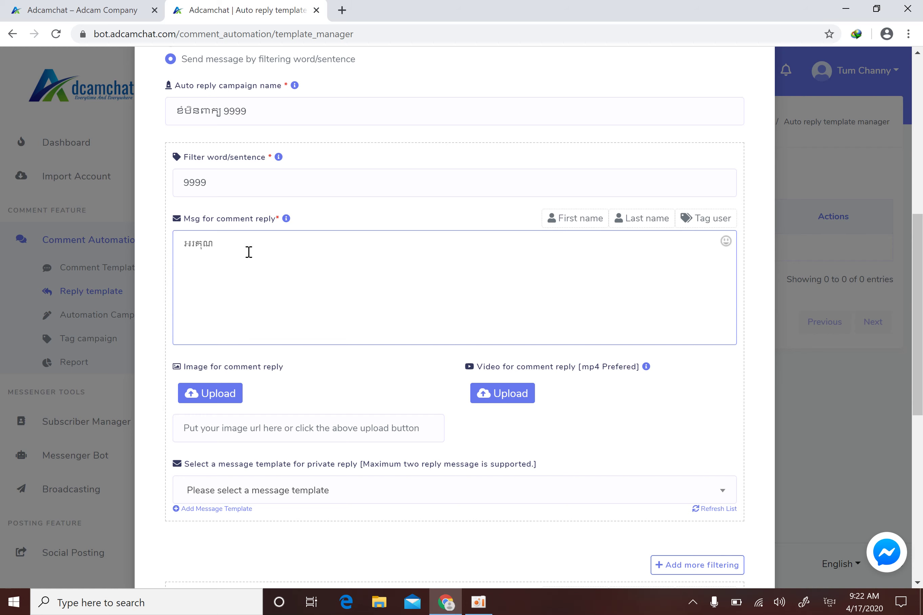
left_click(561, 224)
left_click(630, 225)
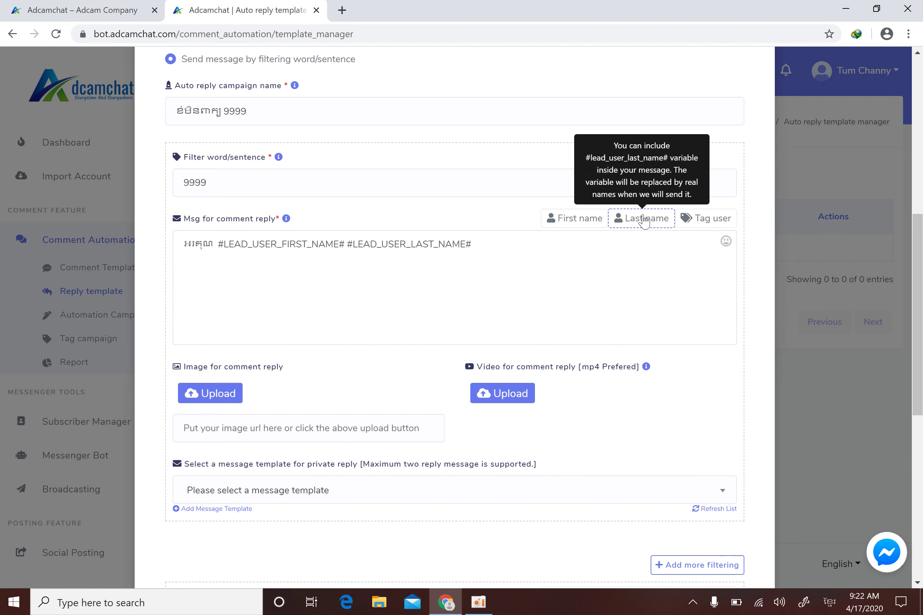
left_click(500, 244)
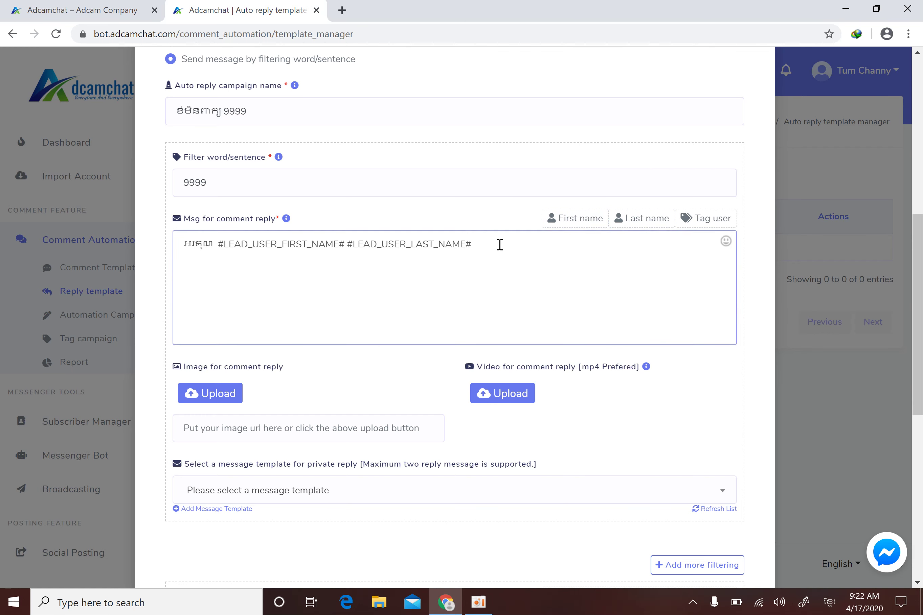
left_click(719, 222)
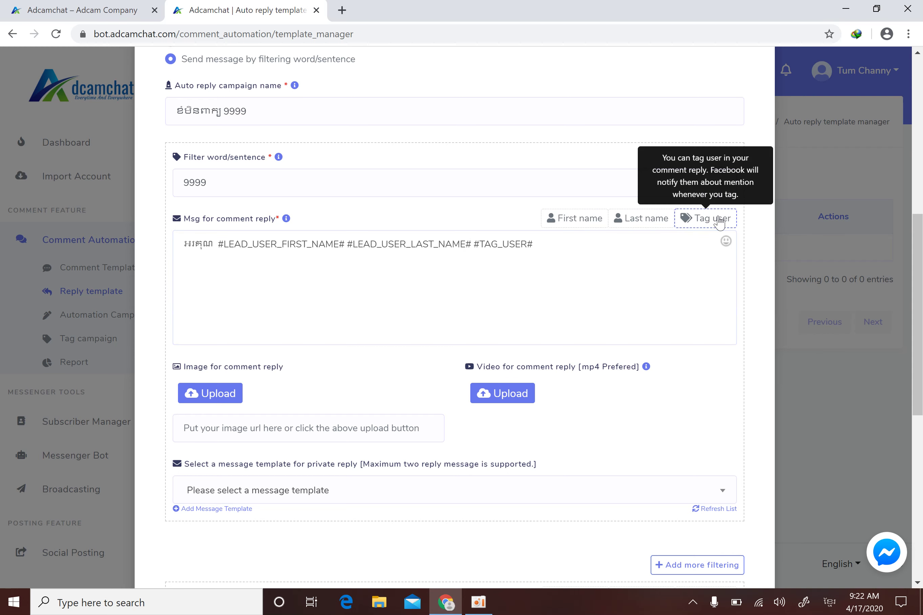
left_click(549, 243)
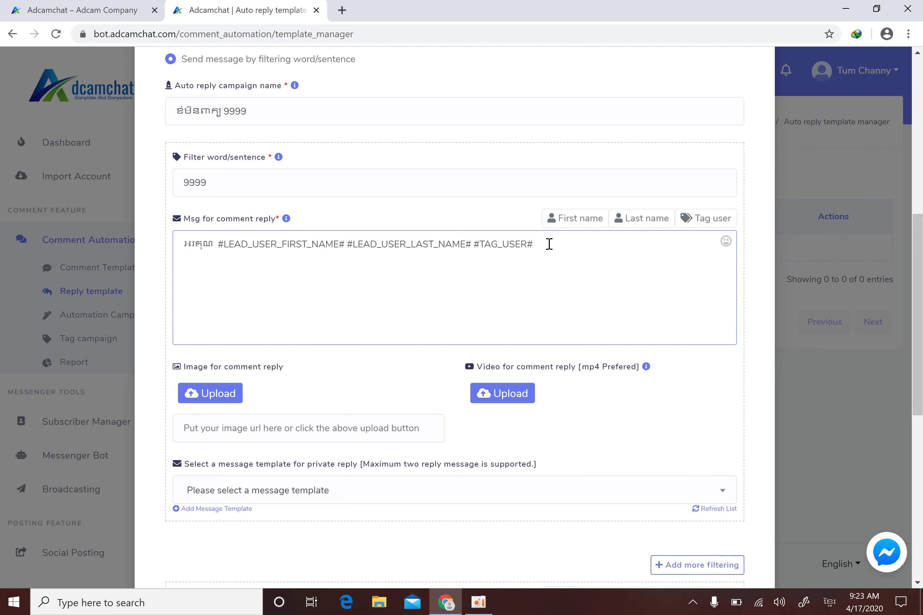
Append "អរគុណដែលបងបានកម្មង់ សូមបងឆែកមើលប្រអប់សារ" to the comment reply message after the tag user variable
type("អរគុណដែលបងបានកម្មង់ សូមផ្ញ")
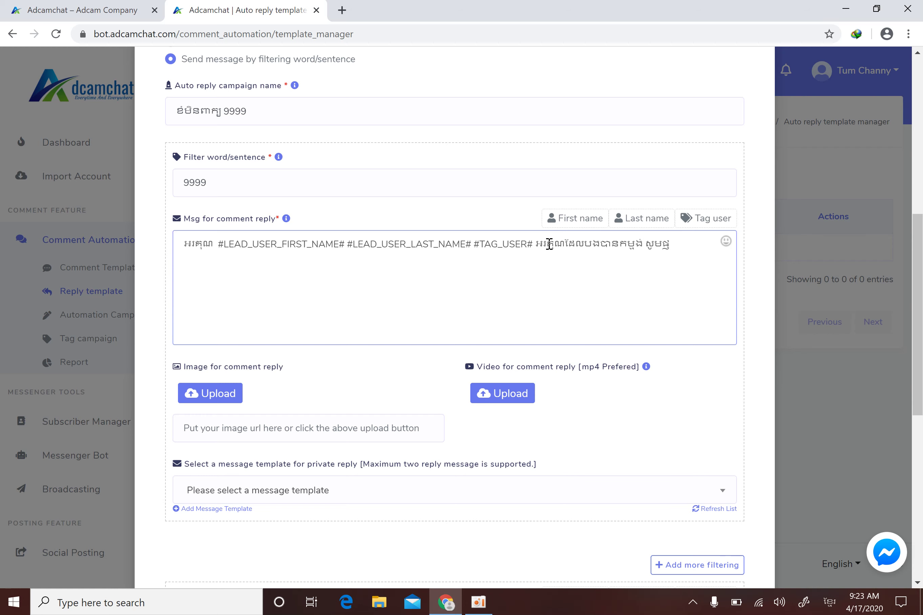
type("ើ")
type("រលេខ")
key("BackSpace")
key("BackSpace")
key("BackSpace")
key("BackSpace")
key("BackSpace")
key("BackSpace")
type("បងឆែកមើលប្រអប់ស")
left_click(239, 435)
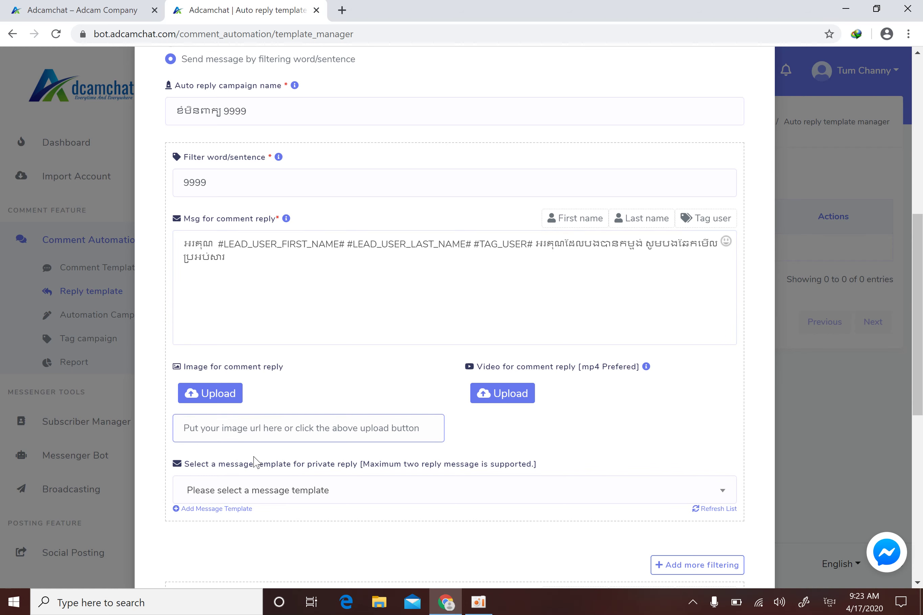
left_click(238, 261)
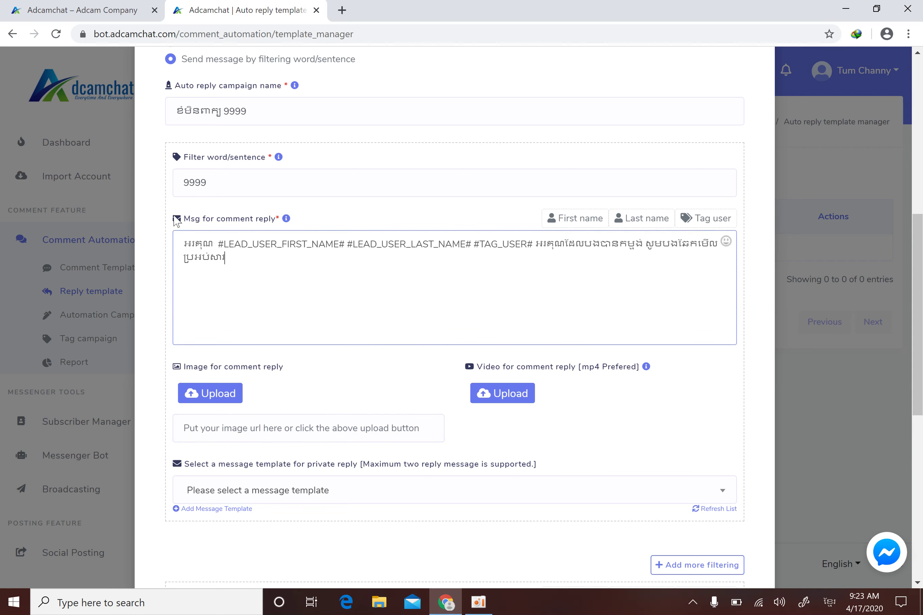
Start a new message template for the private reply, named 9999 with postback id 01
left_click(228, 510)
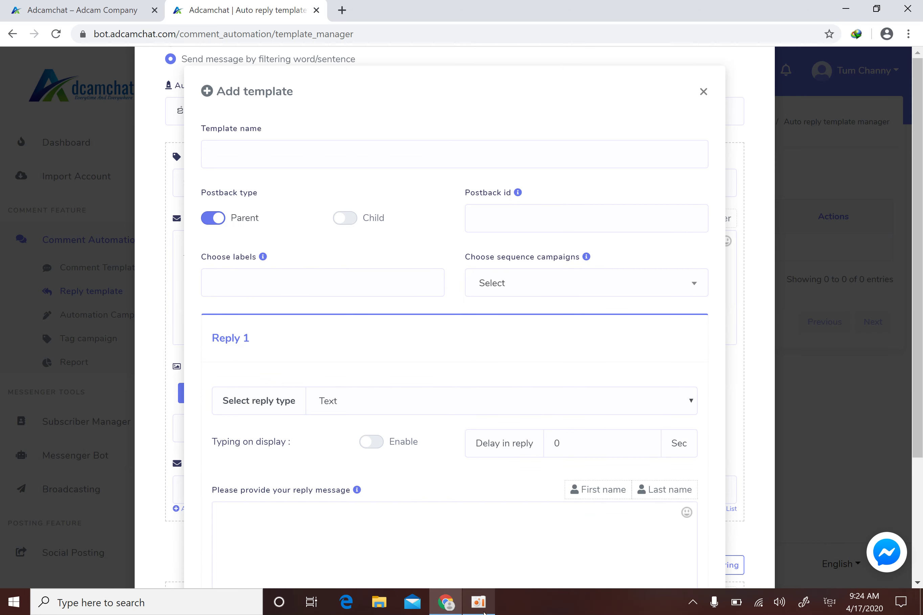
left_click(478, 602)
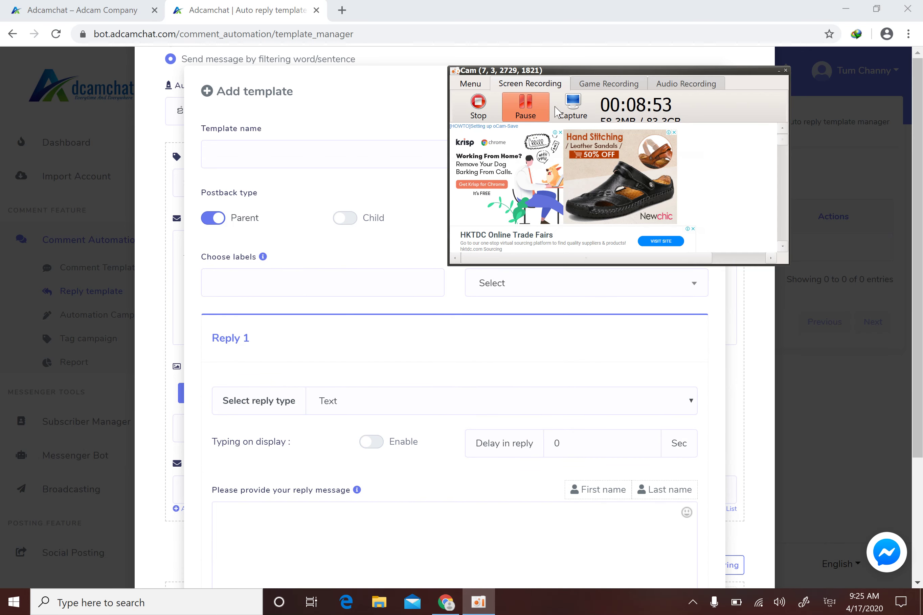
left_click(778, 71)
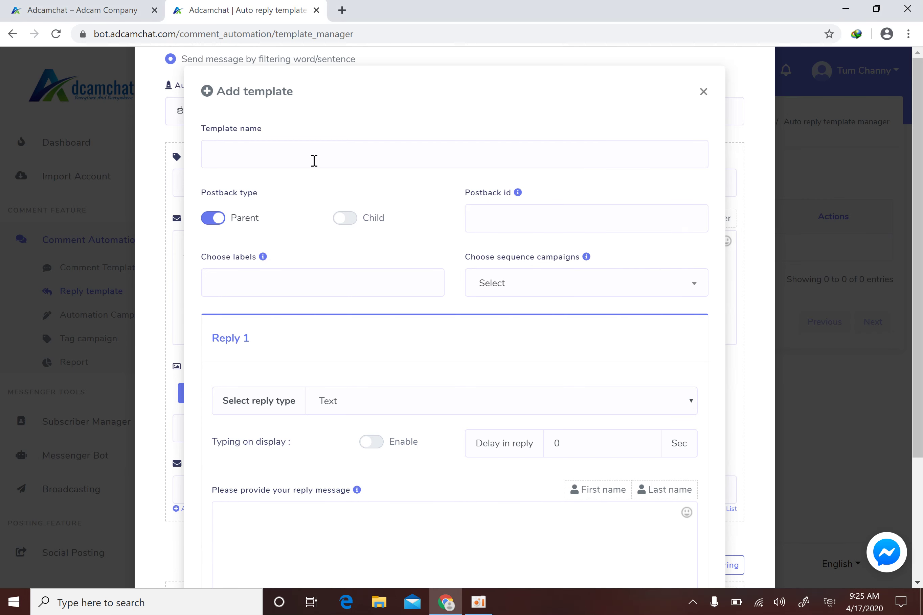
left_click(309, 150)
type("៦៦៦៦")
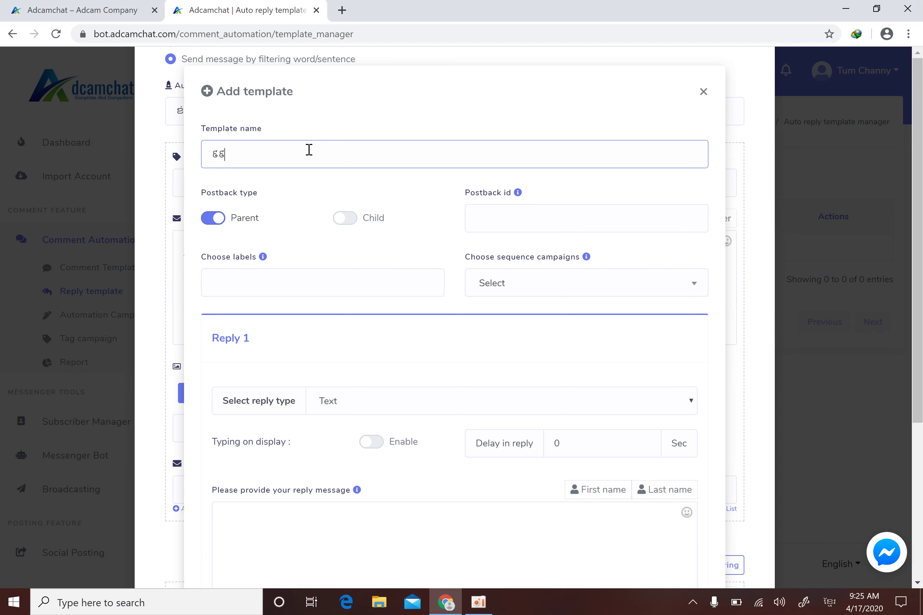
key("BackSpace")
key("BackSpace")
key("BackSpace")
key("BackSpace")
key("alt+shift")
type("9999")
left_click(479, 223)
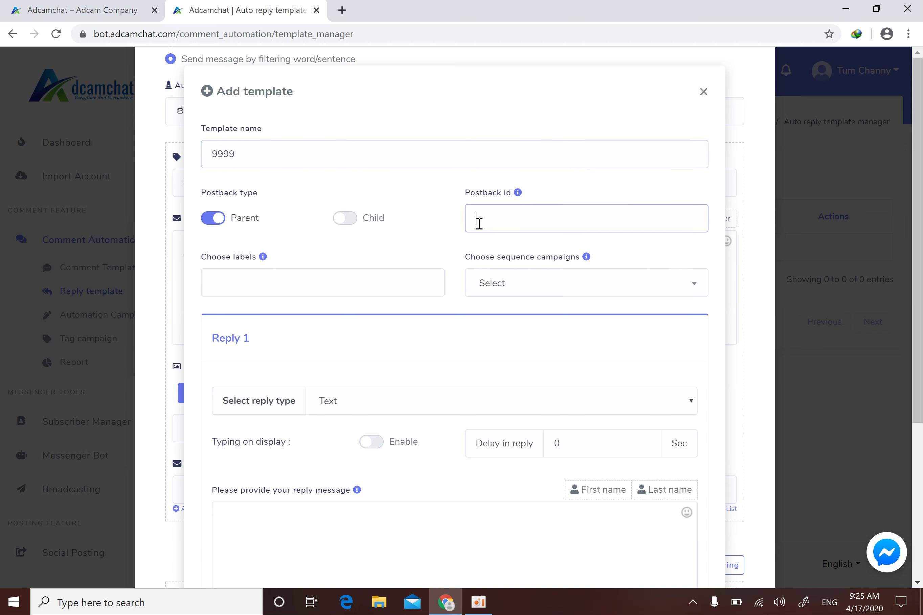
type("01")
Keep Reply 1 as Text, enable the typing display, and set its reply delay to 3 seconds
scroll(920, 194, "down", 3)
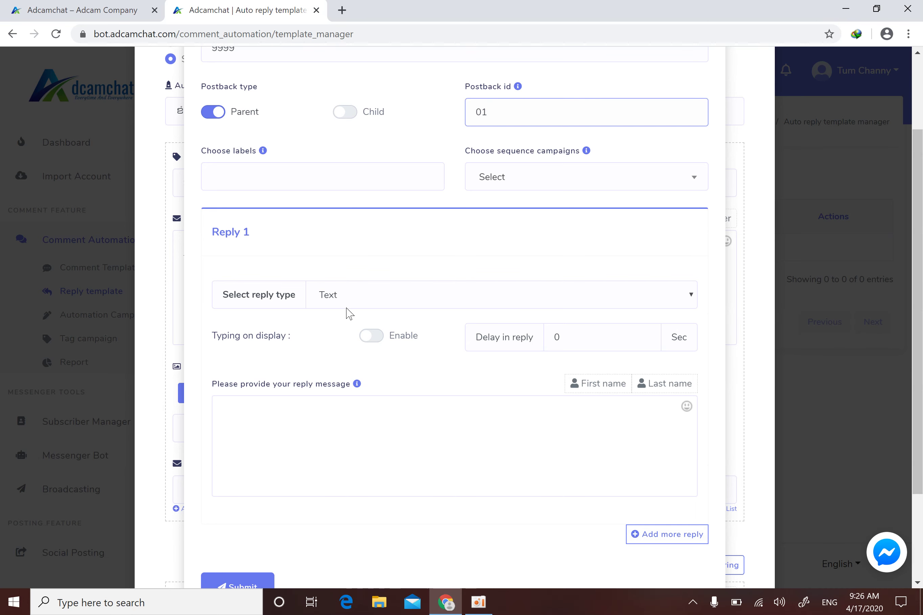
left_click(452, 296)
left_click(401, 320)
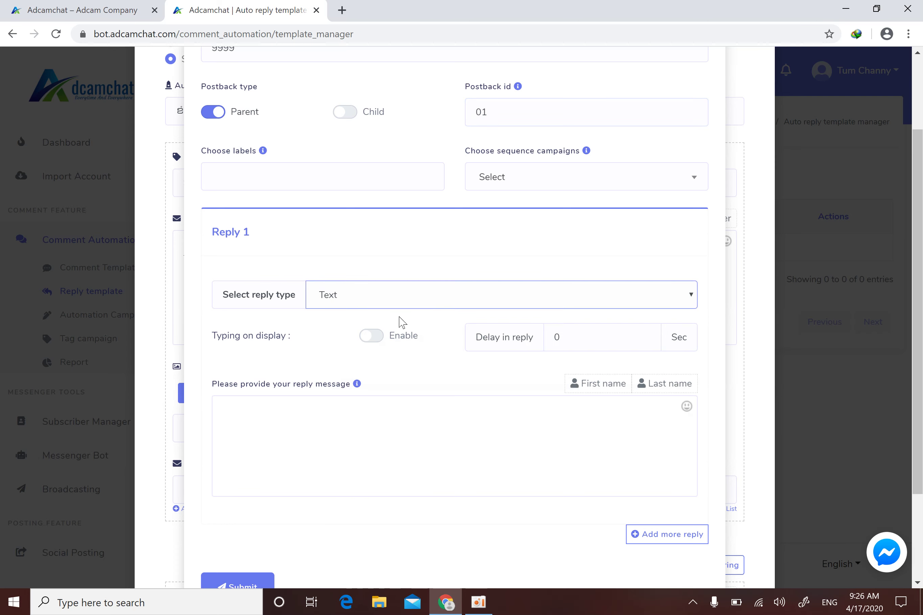
left_click(365, 338)
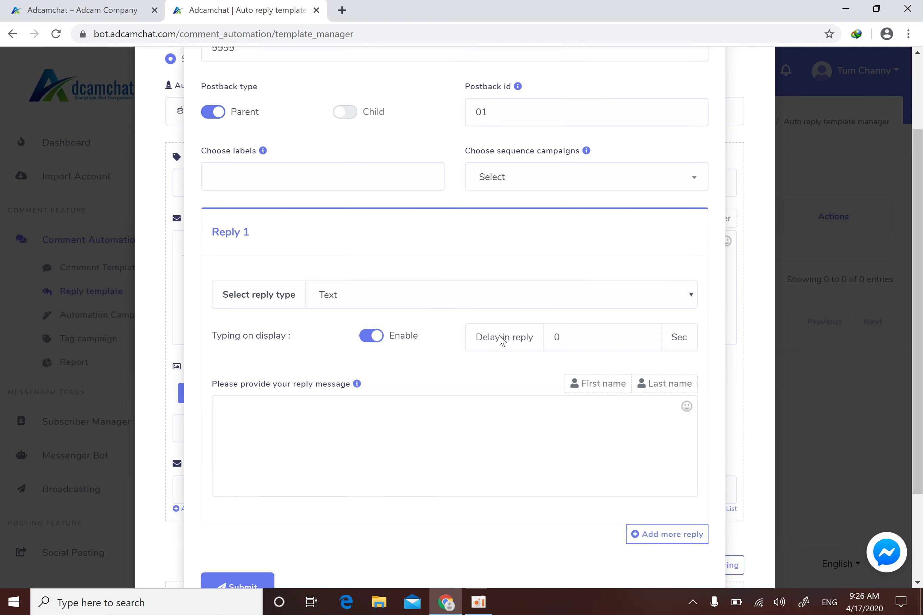
left_click(645, 335)
left_click(645, 335)
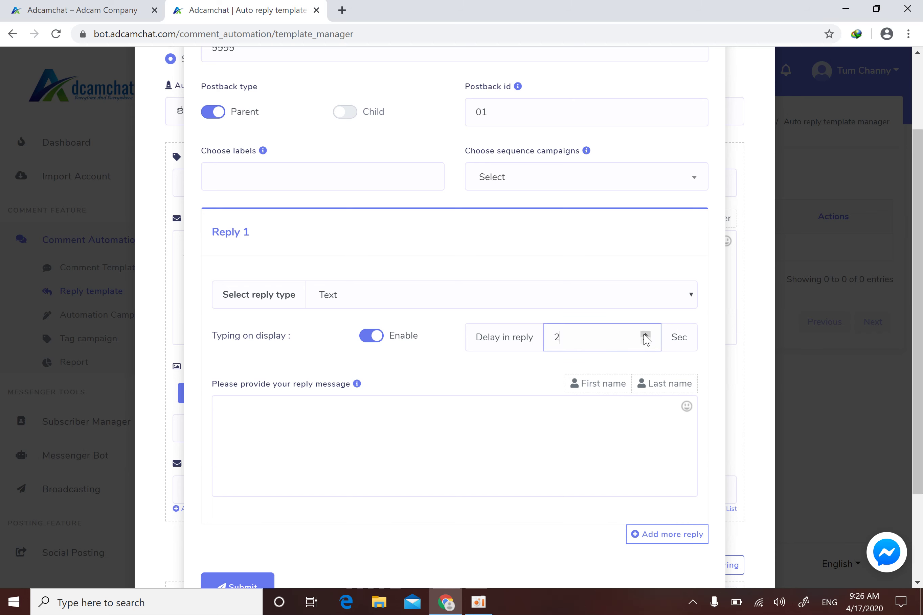
left_click(644, 335)
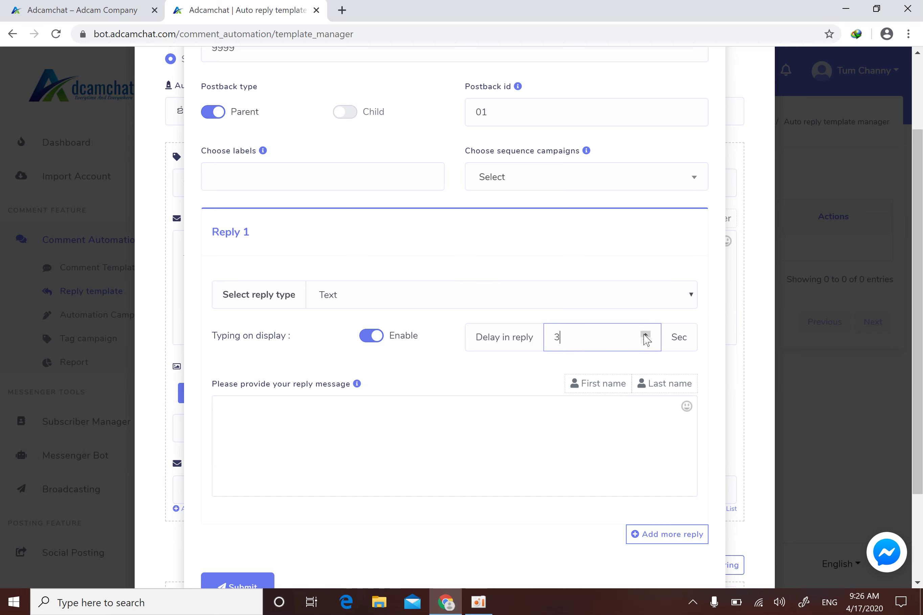
Begin the Reply 1 message with "សួស្តីបង" followed by the first name and last name variables
left_click(251, 413)
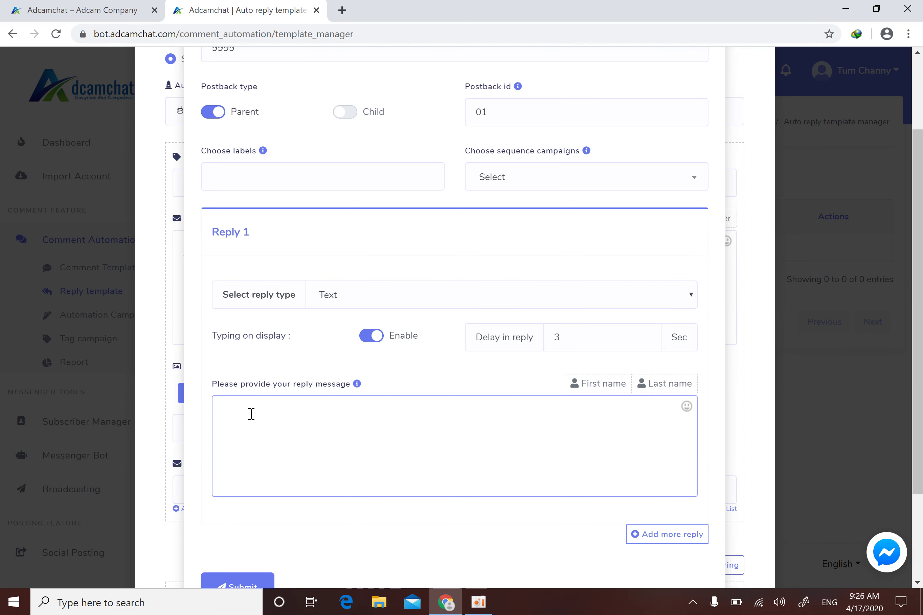
key("alt+shift")
type("សួស្តីបង")
left_click(588, 387)
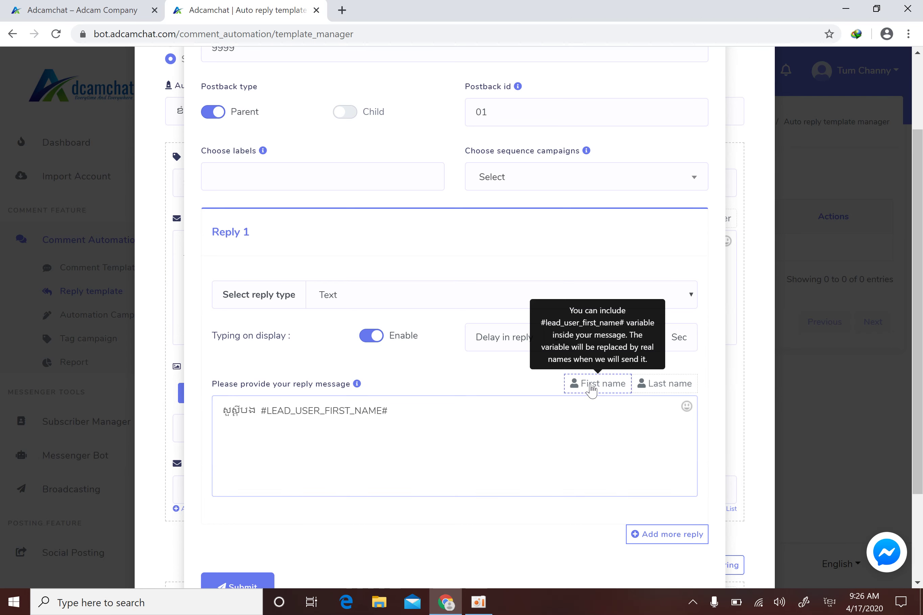
left_click(678, 393)
left_click(548, 415)
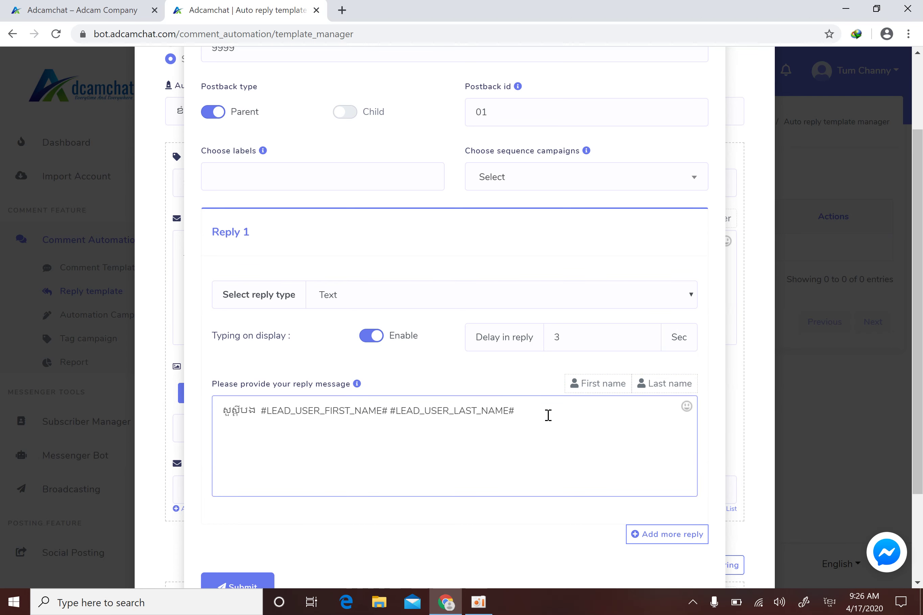
type("អរគុណបងដែលបា")
key("BackSpace")
key("BackSpace")
key("BackSpace")
key("BackSpace")
key("BackSpace")
key("BackSpace")
key("BackSpace")
key("BackSpace")
key("BackSpace")
key("BackSpace")
Continue the Reply 1 message after the name variables with "បងបានកម្មង់ផលិតផលពីហាងប្អូនបានជោគជ័យហើយ!"
type("បងបានកម្មង់ផលិតផលពី")
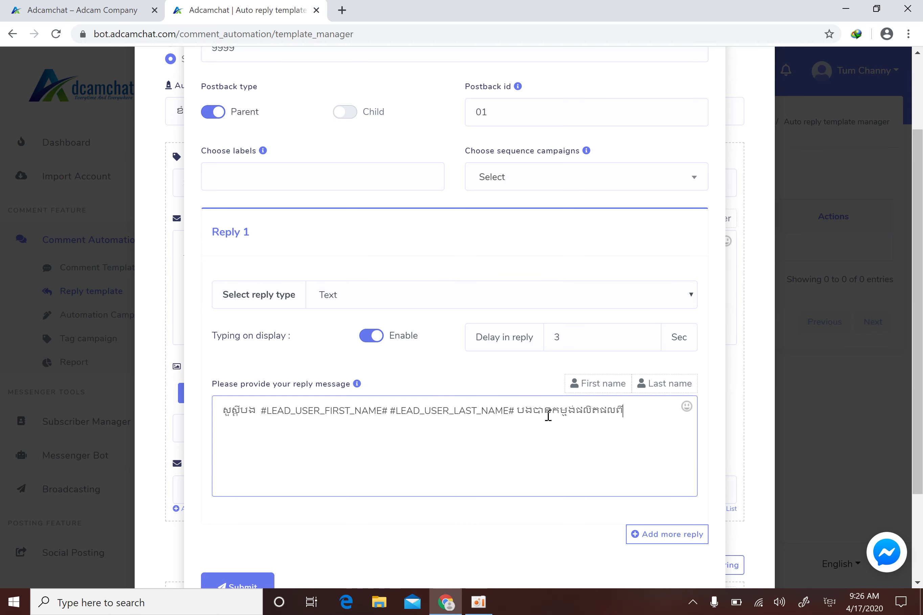
type("ហាងប្អូនបានទៅគជ័យហើយ")
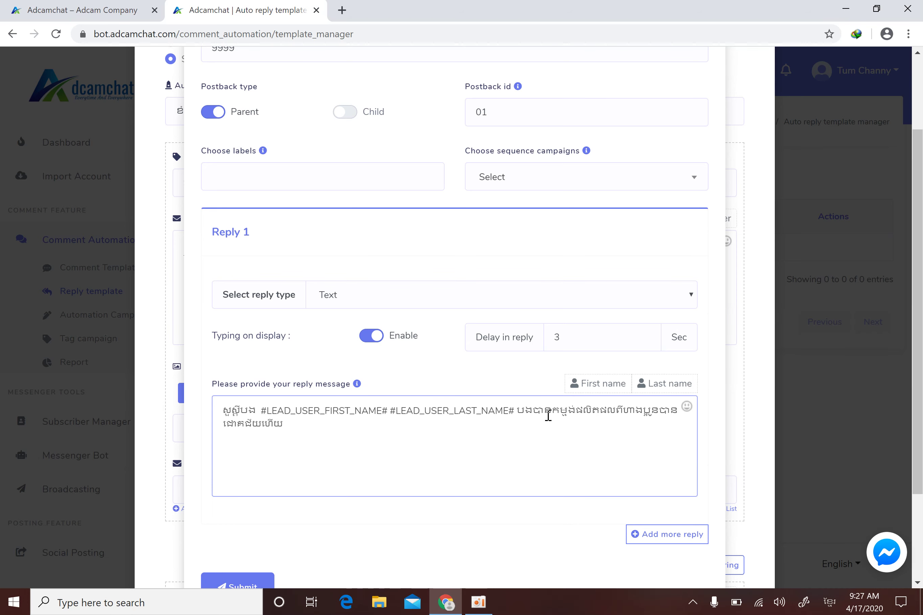
type("!")
key("alt+shift")
type("=>")
key("BackSpace")
key("BackSpace")
type("#")
key("BackSpace")
type("=")
key("BackSpace")
type("+")
key("BackSpace")
Add the line "=>តើបងចង់បានផលិតផលប៉ុន្មានដែរ?" below the greeting in the Reply 1 message
key("alt+shift")
key("alt+shift")
type("=>")
key("alt+shift")
type("សូមបង")
key("BackSpace")
key("BackSpace")
key("BackSpace")
key("BackSpace")
key("BackSpace")
type("តើបងចង់បានផលិតផលប")
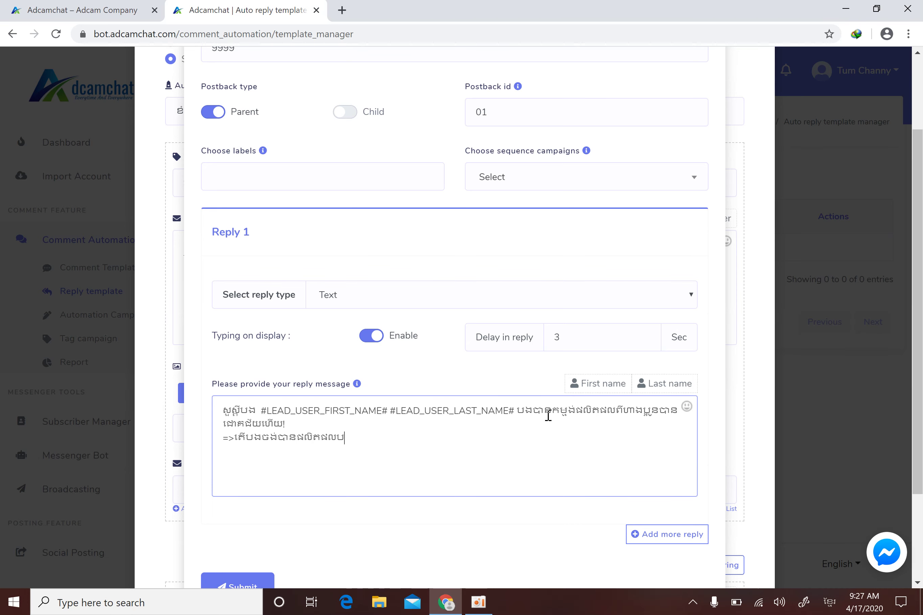
type("៉ុន្មាន")
type("ជែរ?")
key("alt+shift")
type("=>")
key("alt+shift")
type("តើលេខទូ")
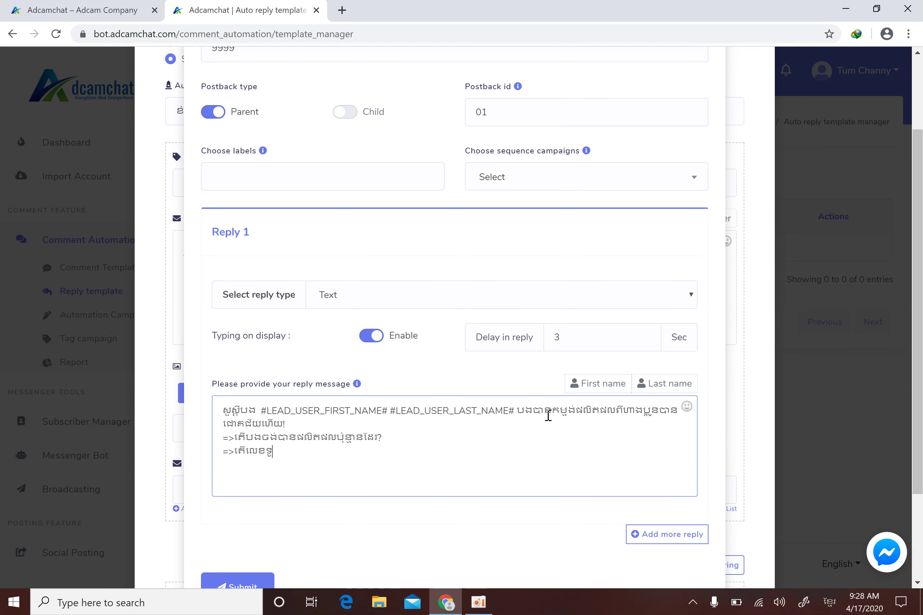
type("រស័ព្ទបង")
key("BackSpace")
key("BackSpace")
key("BackSpace")
key("BackSpace")
key("BackSpace")
key("BackSpace")
key("BackSpace")
key("BackSpace")
key("BackSpace")
key("BackSpace")
key("BackSpace")
key("BackSpace")
key("BackSpace")
key("BackSpace")
key("BackSpace")
key("BackSpace")
key("BackSpace")
Add the line "=>សូមបងទម្លាក់លេខទូរស័ព្ទបងមកទីនេះមួយខ្សែមក" below the quantity question in the Reply 1 message
key("alt+shift")
type("=>s")
key("BackSpace")
key("alt+shift")
type("សូម")
key("BackSpace")
key("BackSpace")
type("ូមបងទម្លាក់លេខទូរស័ព្ទបង")
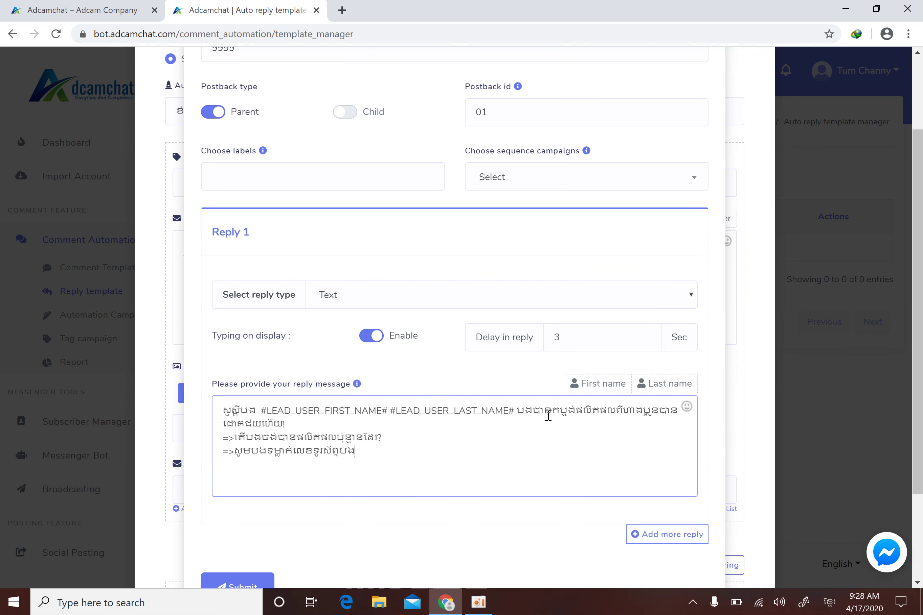
type("មកទីនេះមួយខ្សែមក")
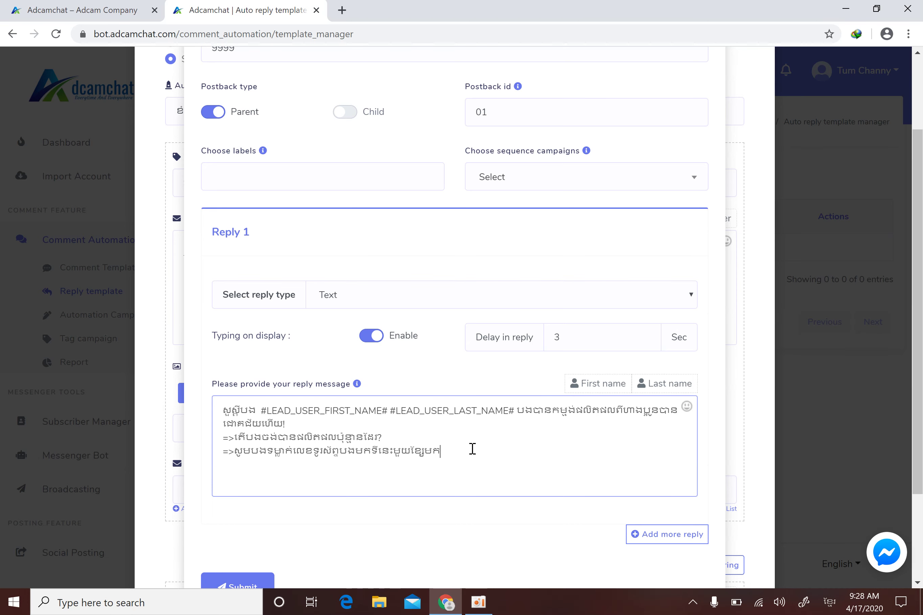
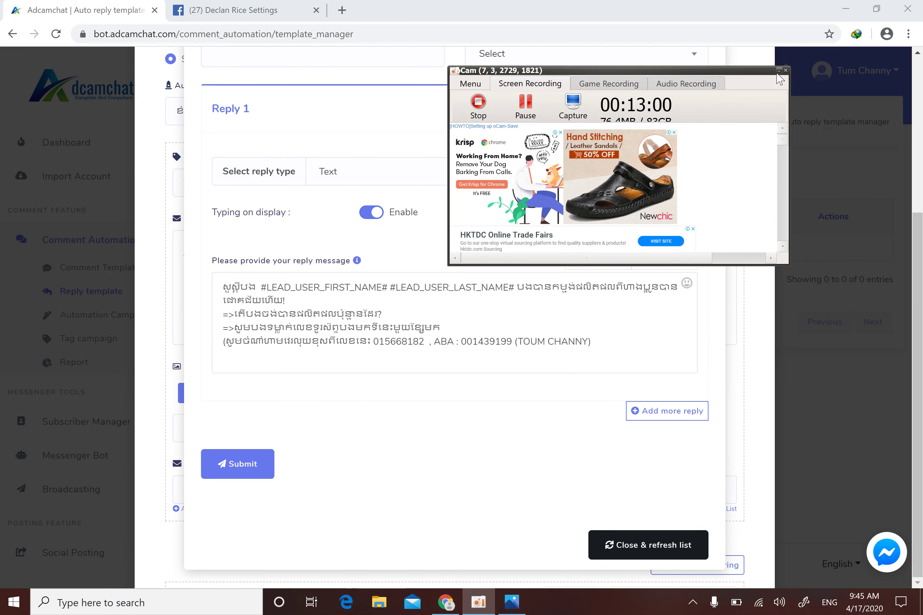
Add a second reply to the message template below Reply 1
left_click(778, 72)
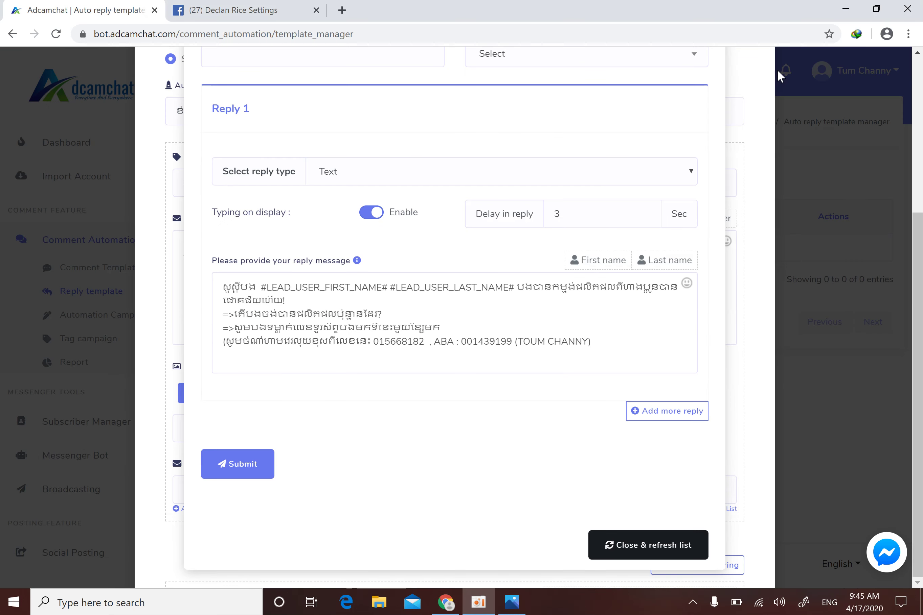
left_click_drag(920, 328, 919, 303)
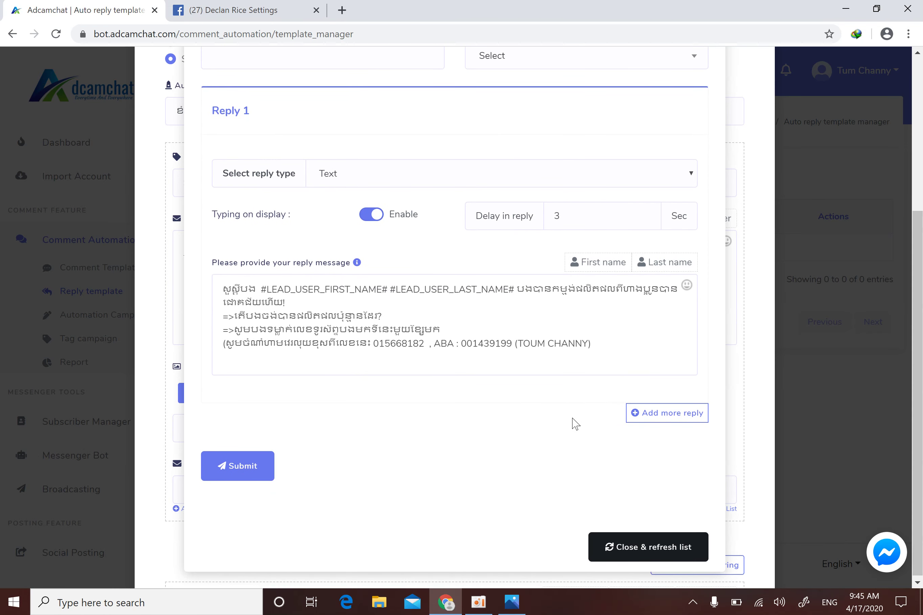
left_click(659, 417)
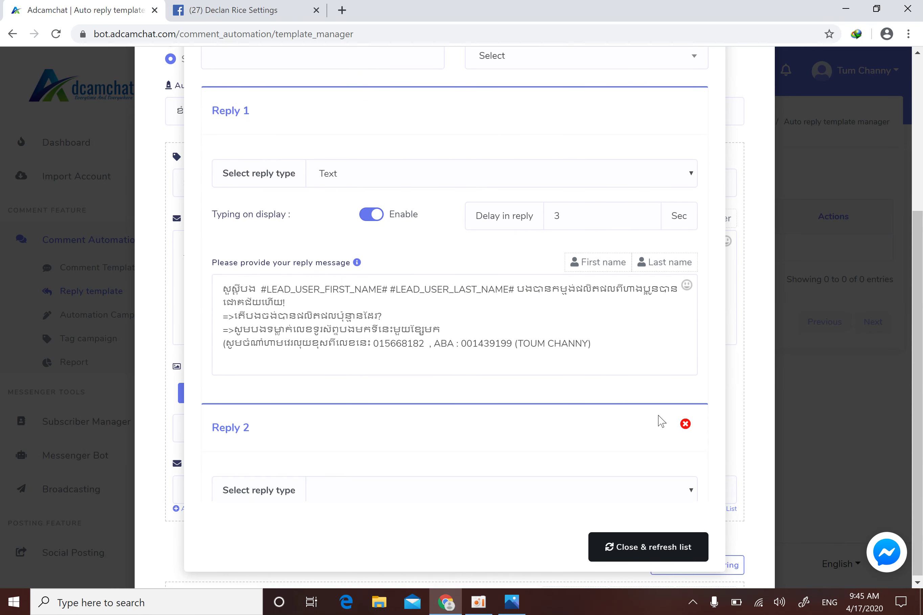
scroll(918, 254, "down", 4)
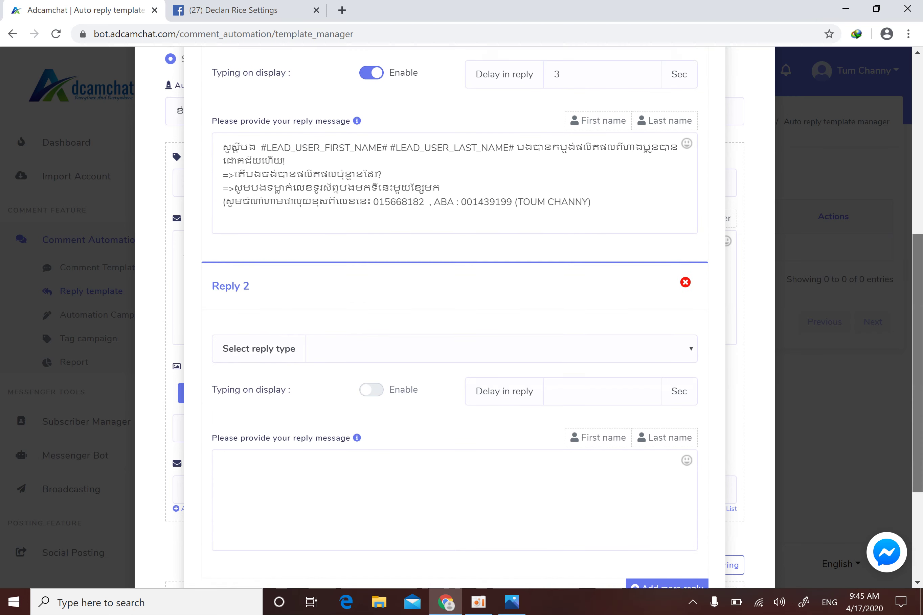
Set Reply 2's reply type to Image, enable its typing display, and set its reply delay to 5 seconds
left_click(549, 315)
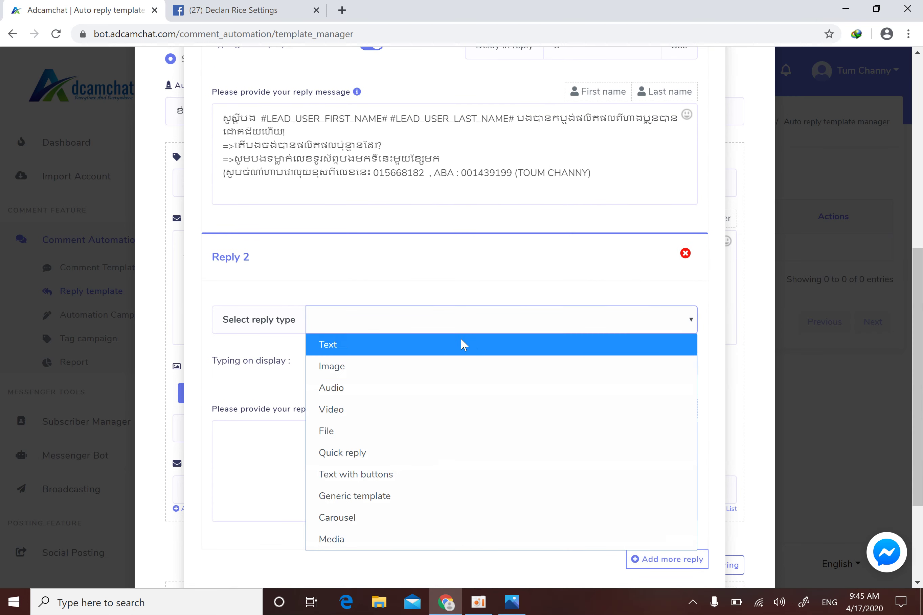
left_click(403, 371)
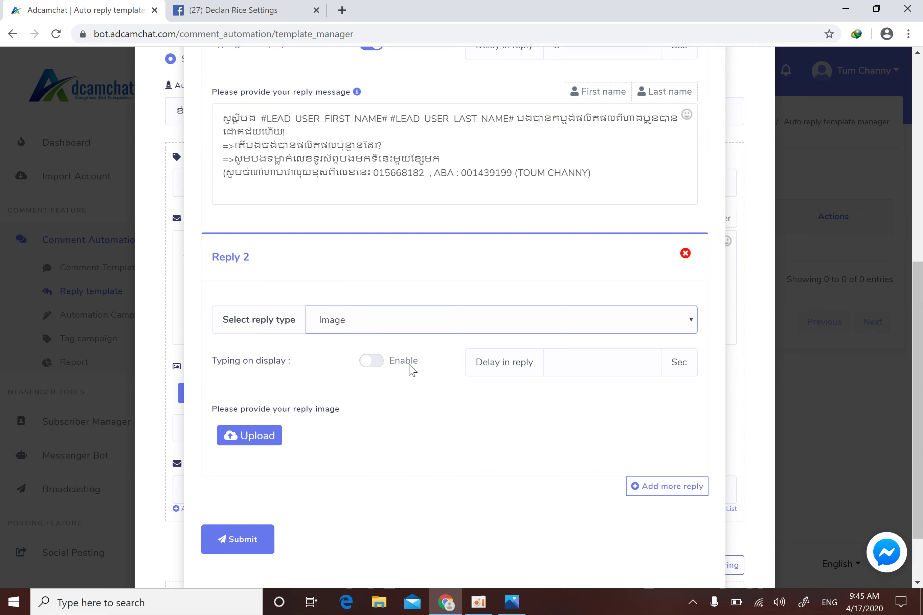
left_click(374, 362)
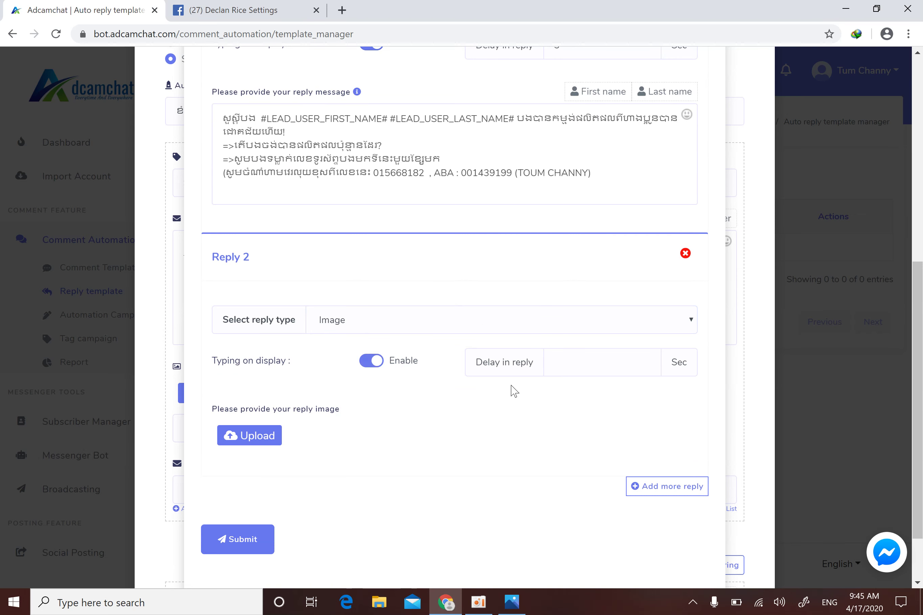
left_click(646, 360)
left_click(646, 359)
left_click(645, 360)
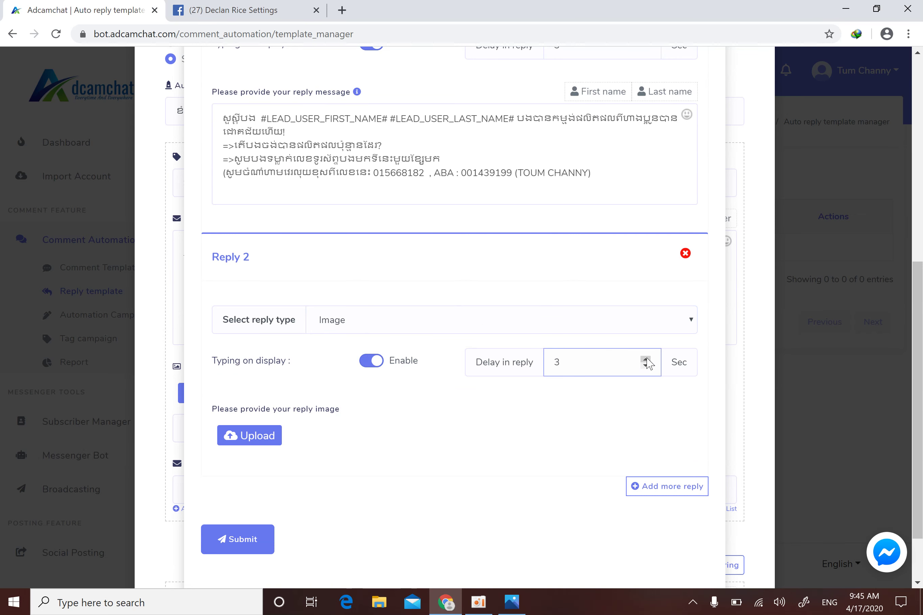
left_click(646, 359)
left_click(646, 359)
left_click(255, 437)
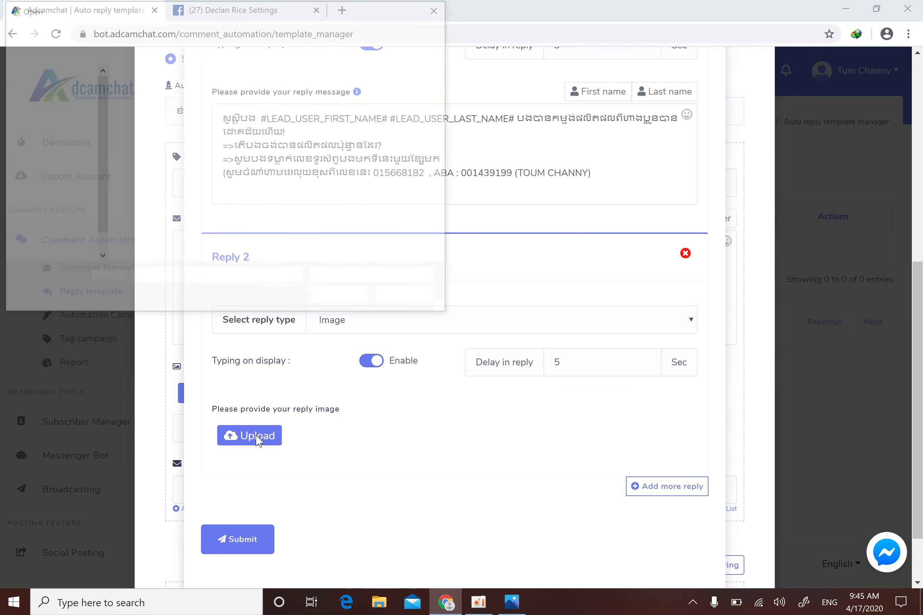
double_click(431, 121)
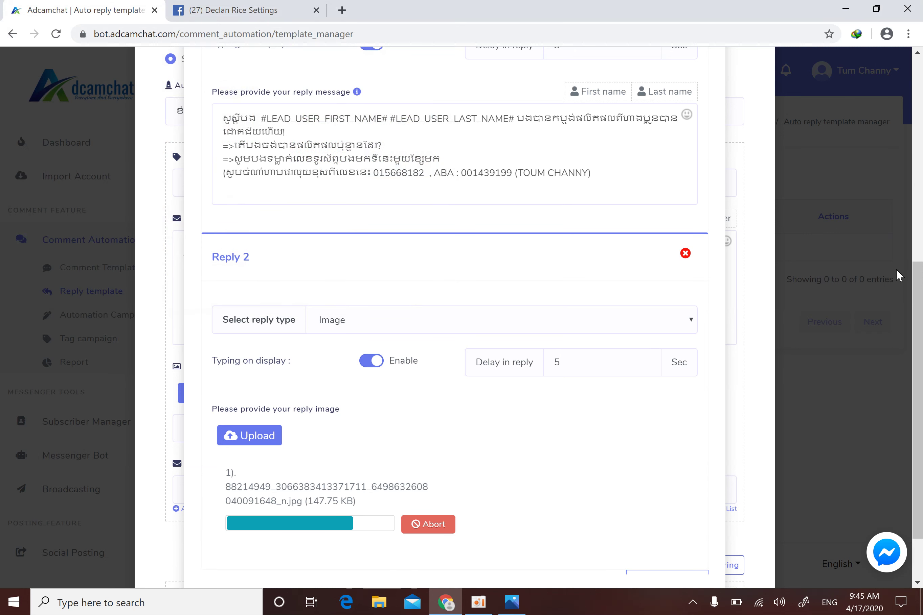
scroll(920, 309, "down", 2)
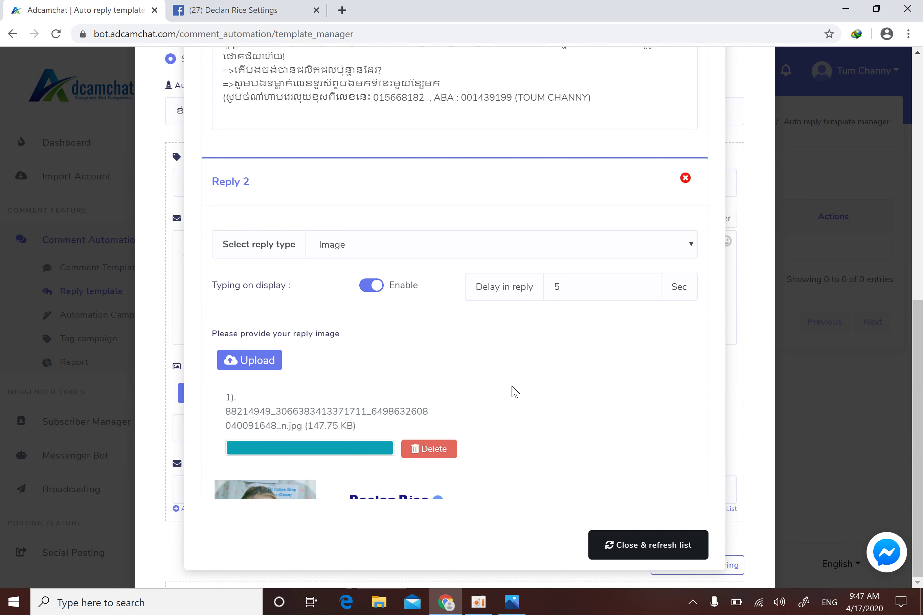
left_click(478, 602)
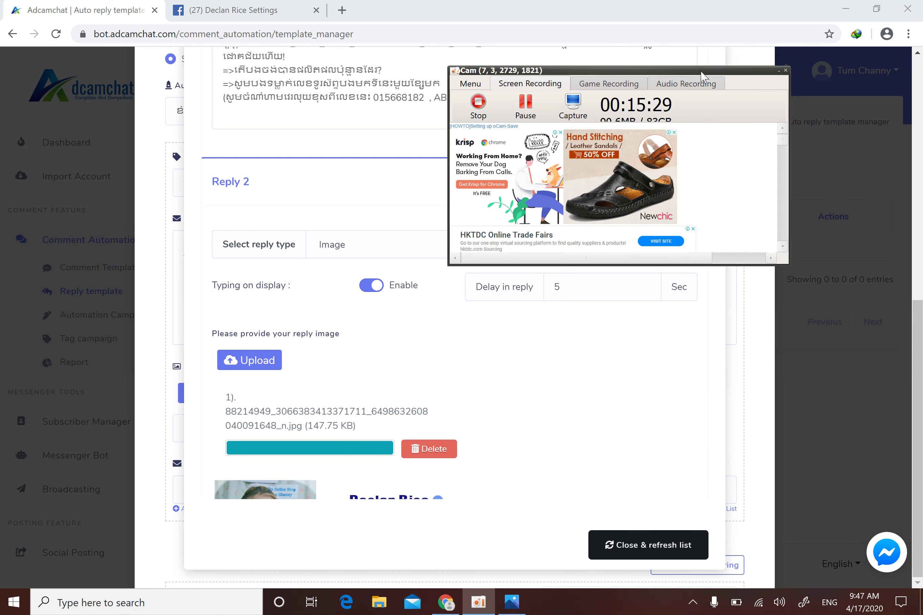
left_click_drag(702, 71, 774, 97)
left_click(592, 444)
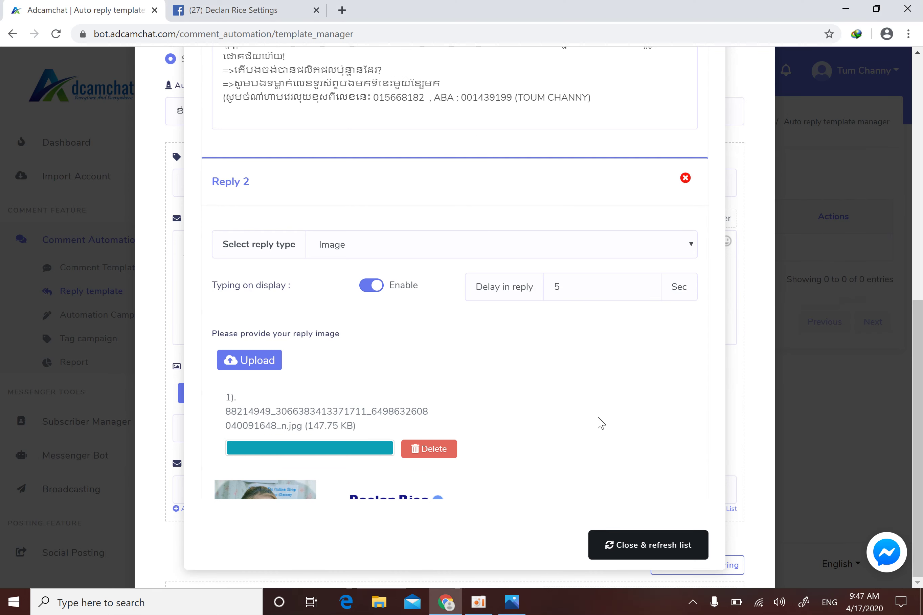
Submit the message template with its two replies, then close its form and refresh the private reply template list
left_click_drag(919, 326, 919, 425)
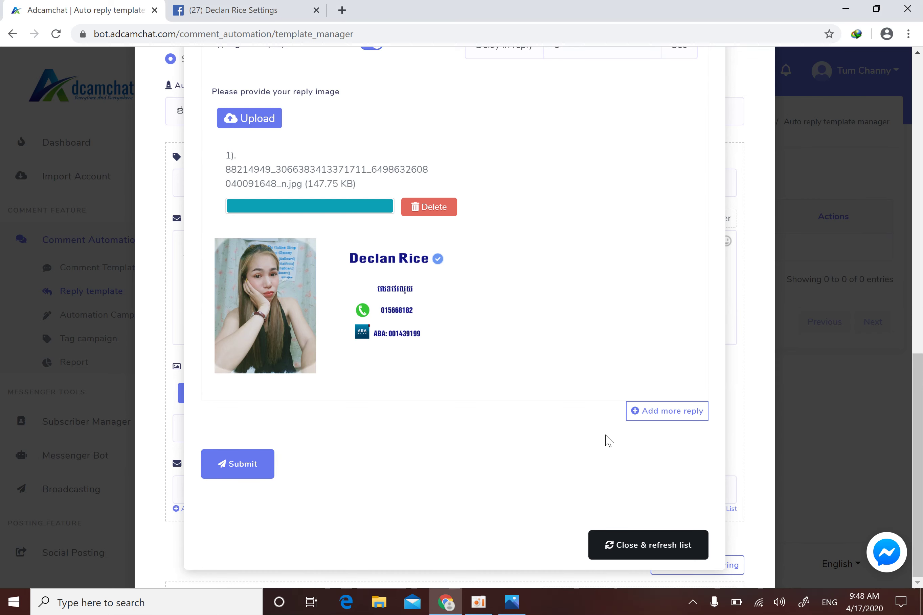
scroll(920, 520, "up", 2)
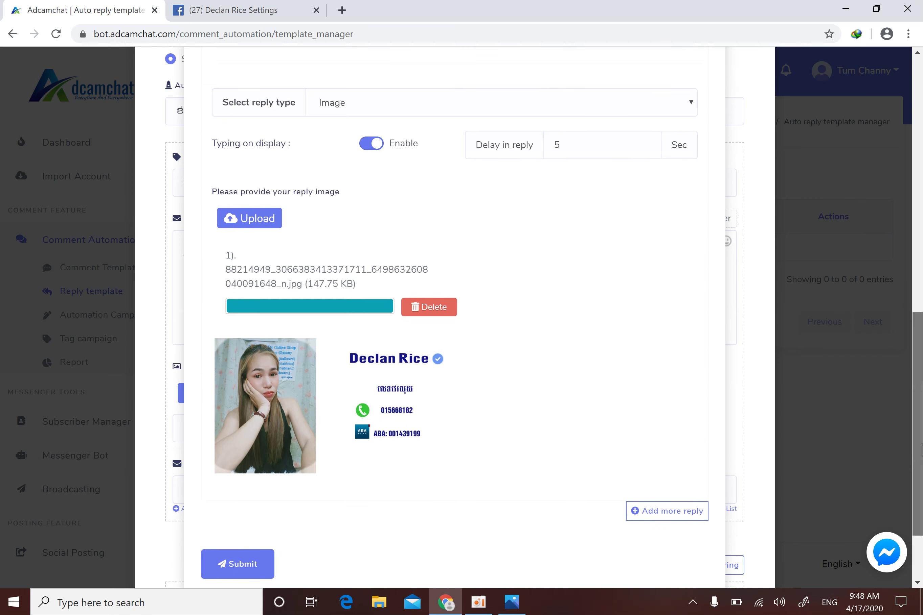
scroll(920, 520, "down", 2)
scroll(920, 520, "up", 4)
scroll(913, 500, "down", 4)
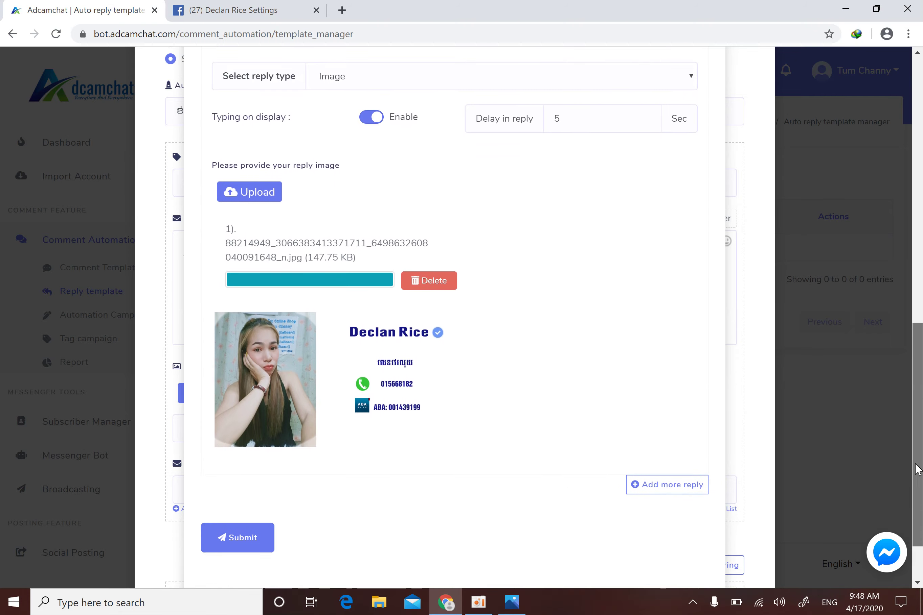
left_click_drag(913, 498, 913, 433)
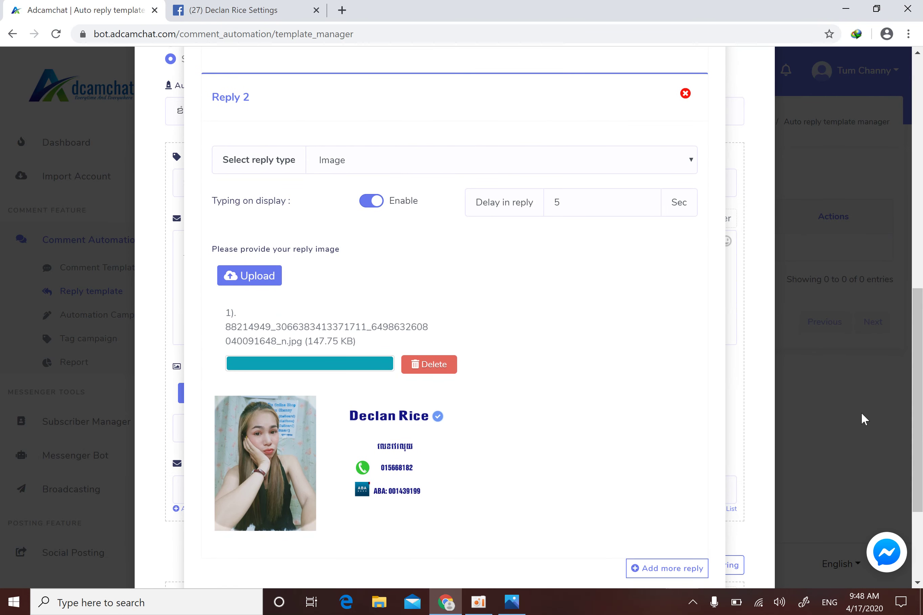
scroll(448, 433, "down", 4)
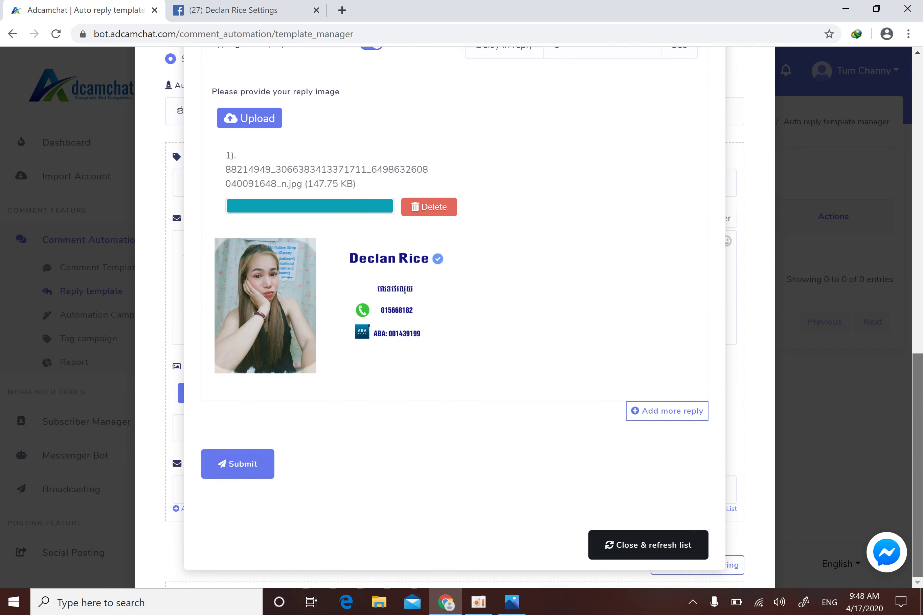
left_click(250, 469)
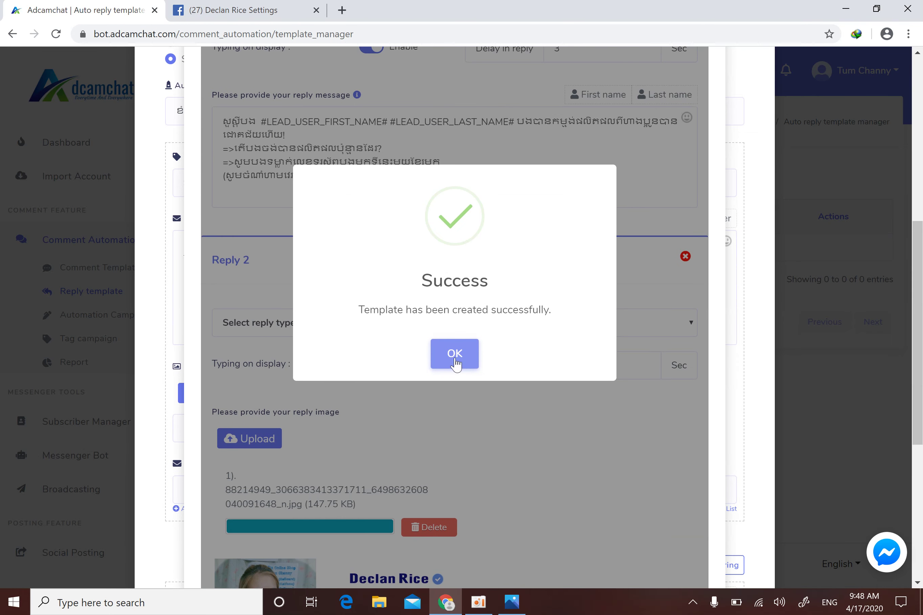
left_click(455, 355)
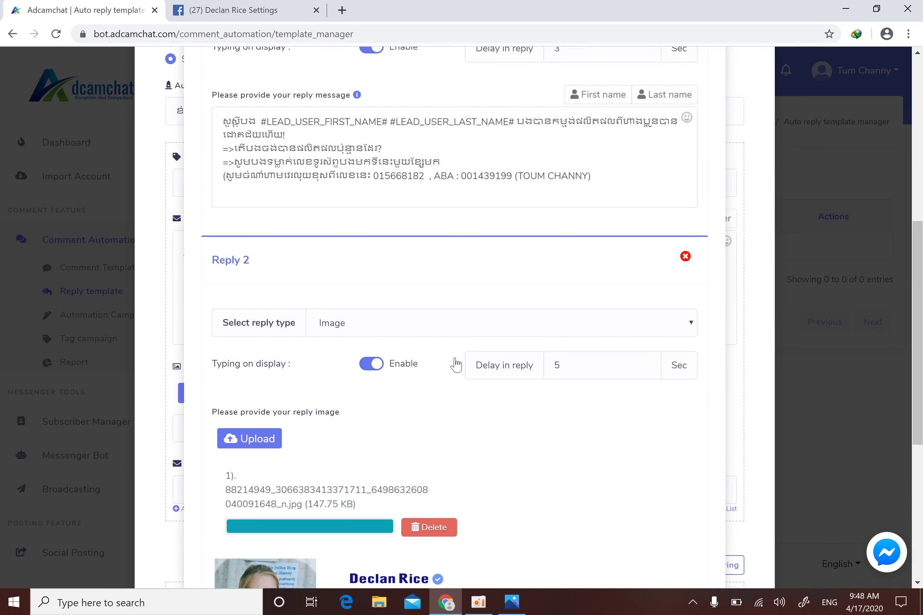
scroll(456, 365, "down", 8)
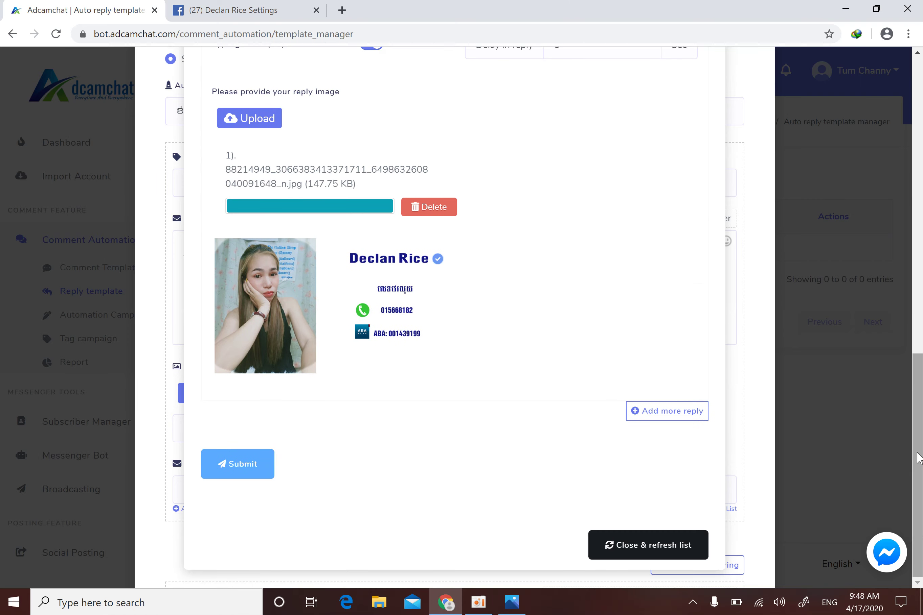
left_click(650, 553)
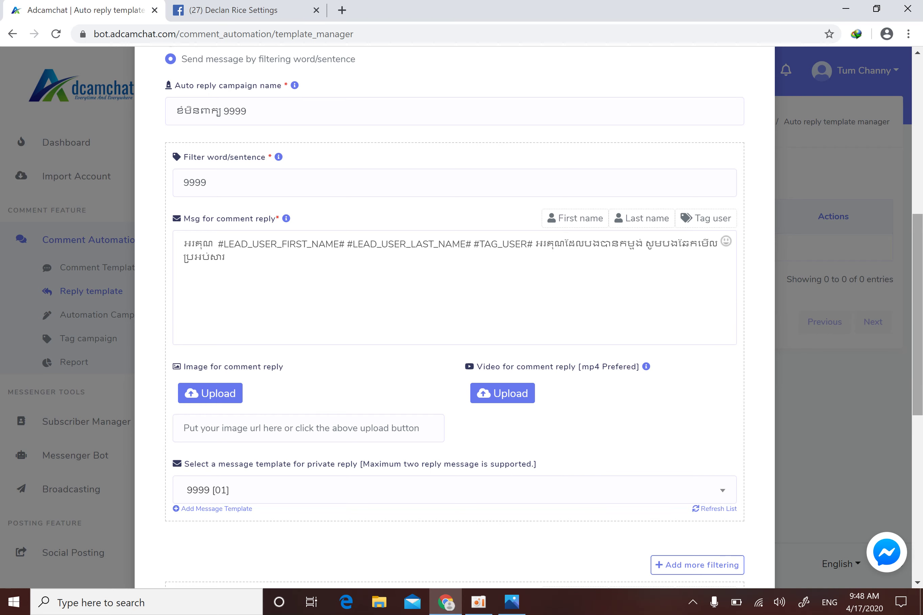
Save the auto reply template, leaving the comment reply and private message for unmatched comments empty
scroll(911, 298, "up", 1)
scroll(175, 498, "up", 3)
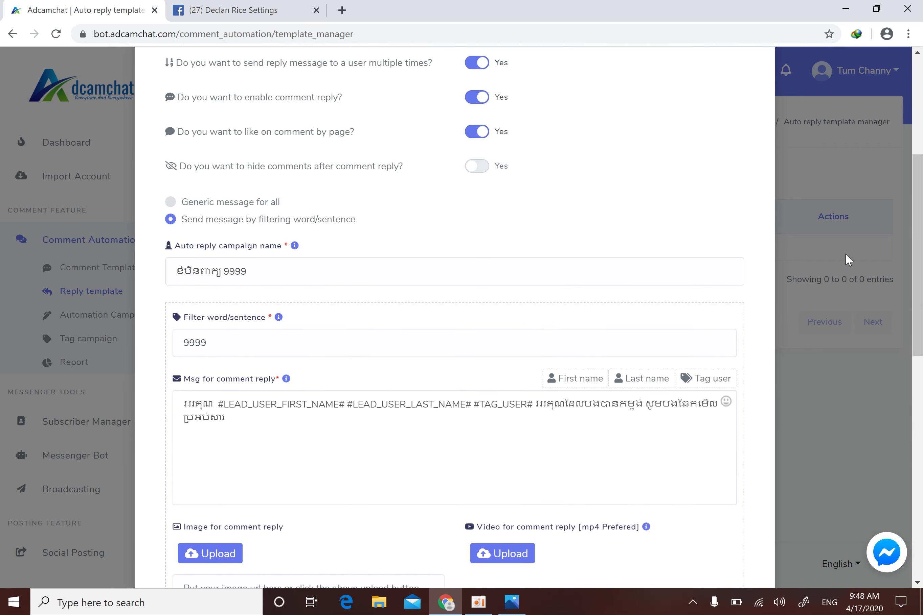
scroll(920, 405, "up", 7)
scroll(920, 405, "down", 15)
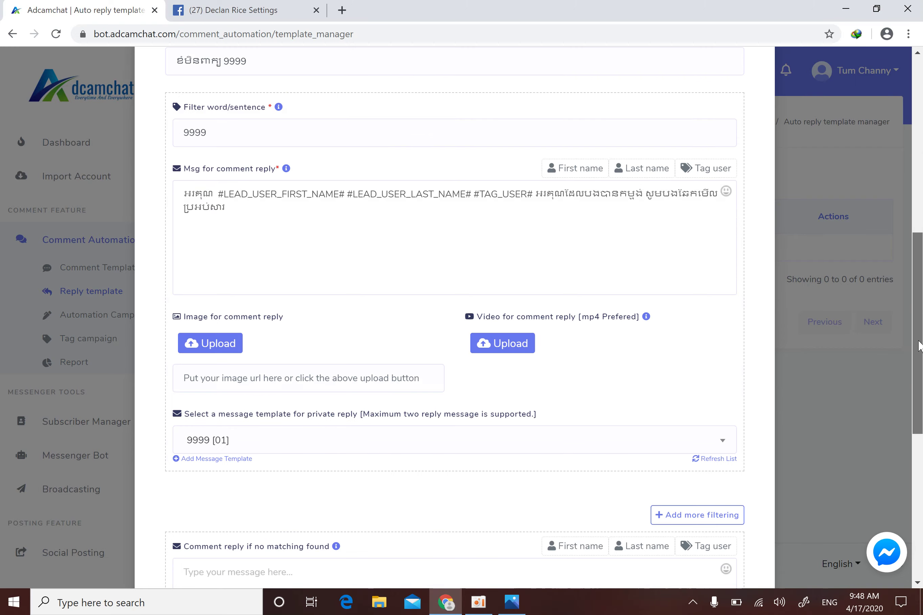
scroll(920, 405, "down", 6)
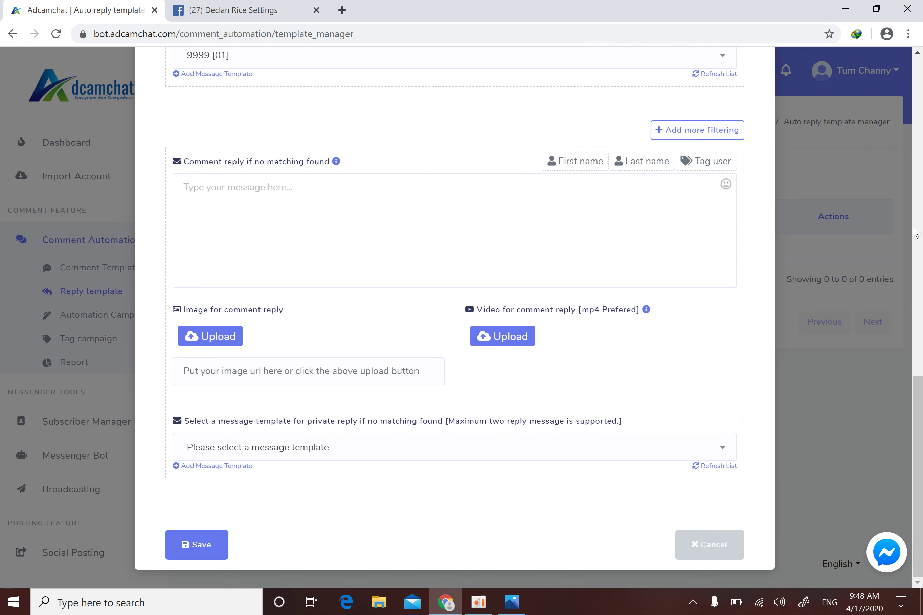
left_click_drag(918, 369, 919, 430)
left_click(269, 202)
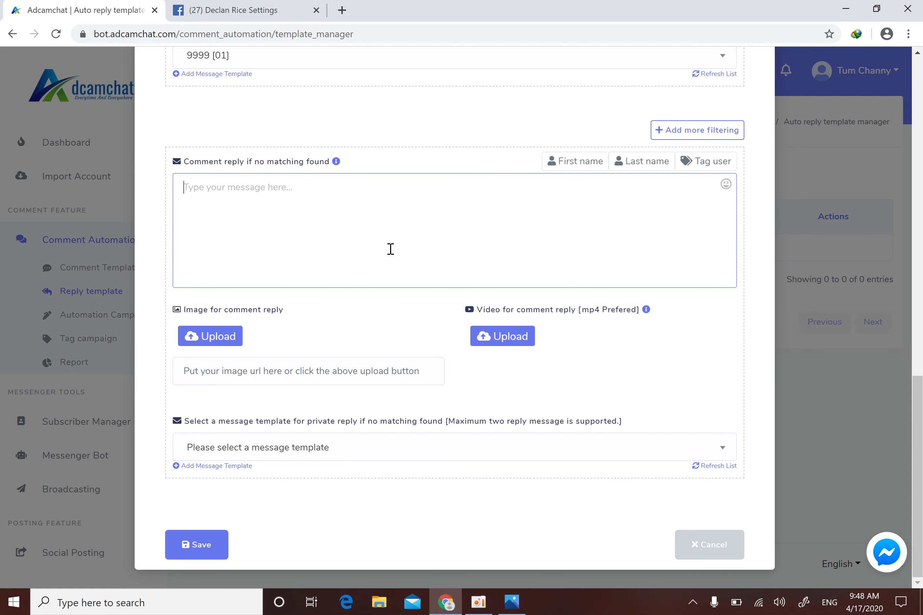
left_click(179, 553)
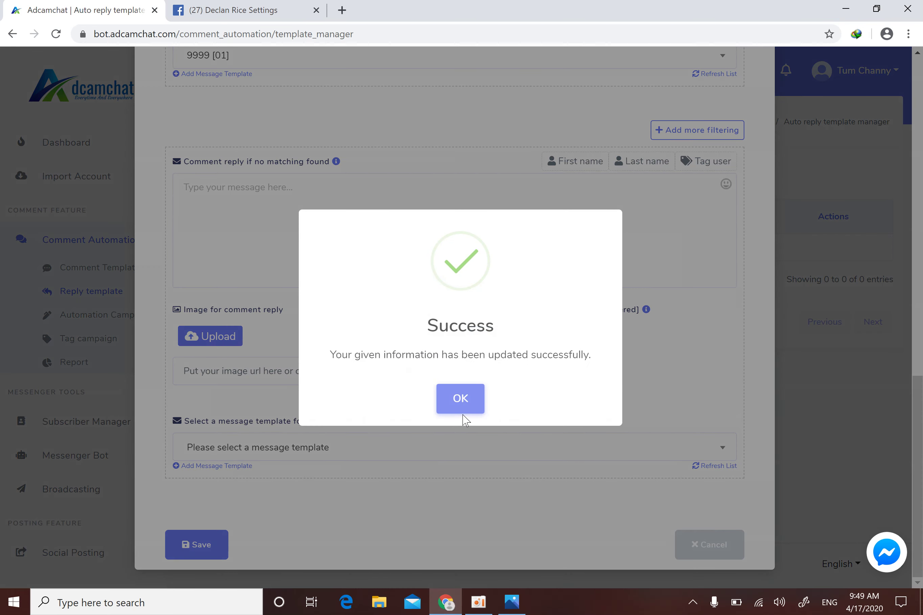
left_click(459, 408)
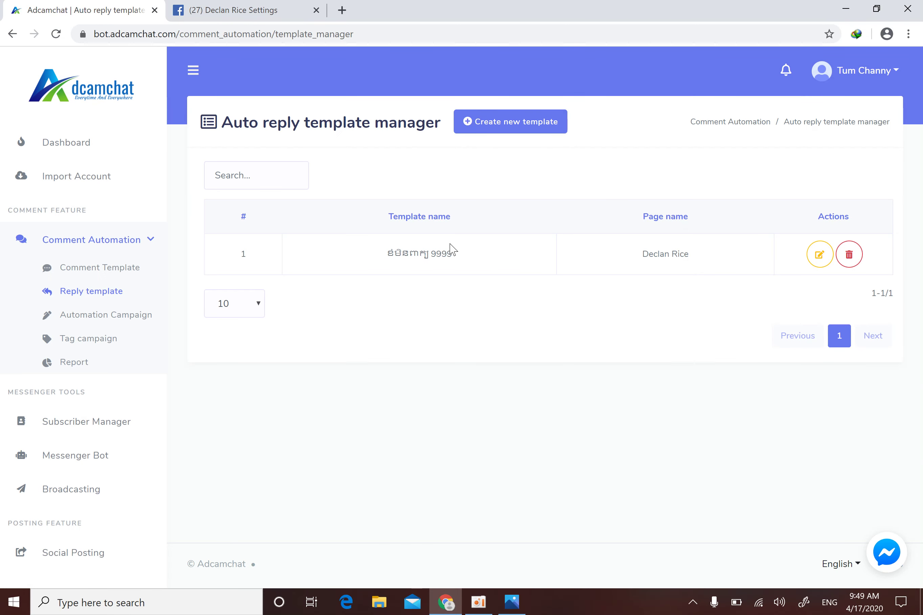
left_click_drag(459, 256, 381, 257)
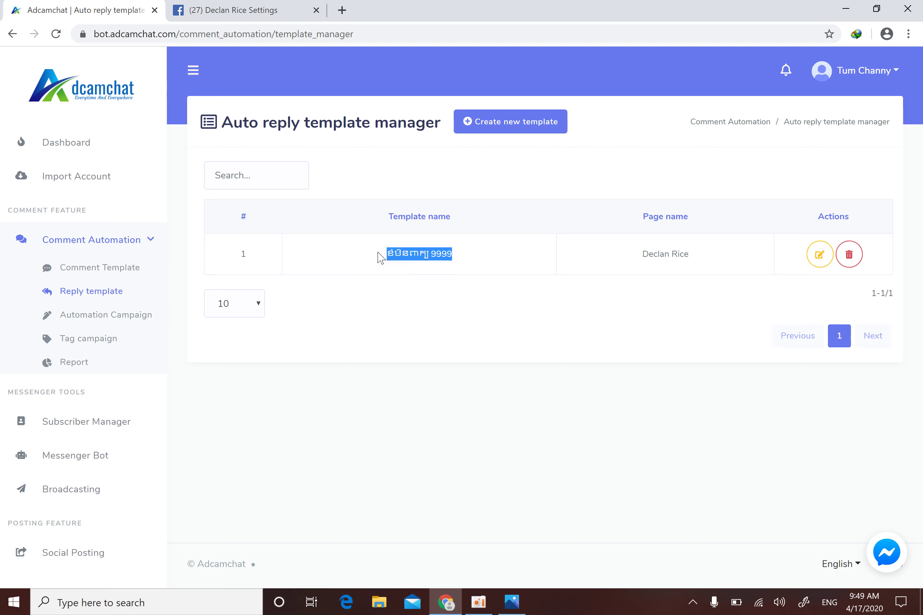
left_click(504, 258)
left_click_drag(707, 254, 731, 265)
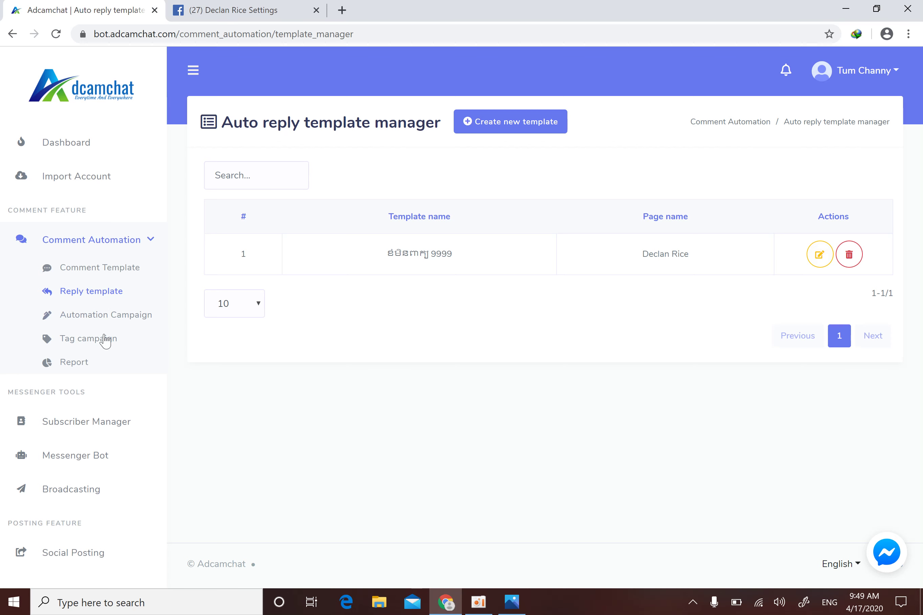
Go to the automation campaign page and view the automation options available for the latest post
left_click(98, 317)
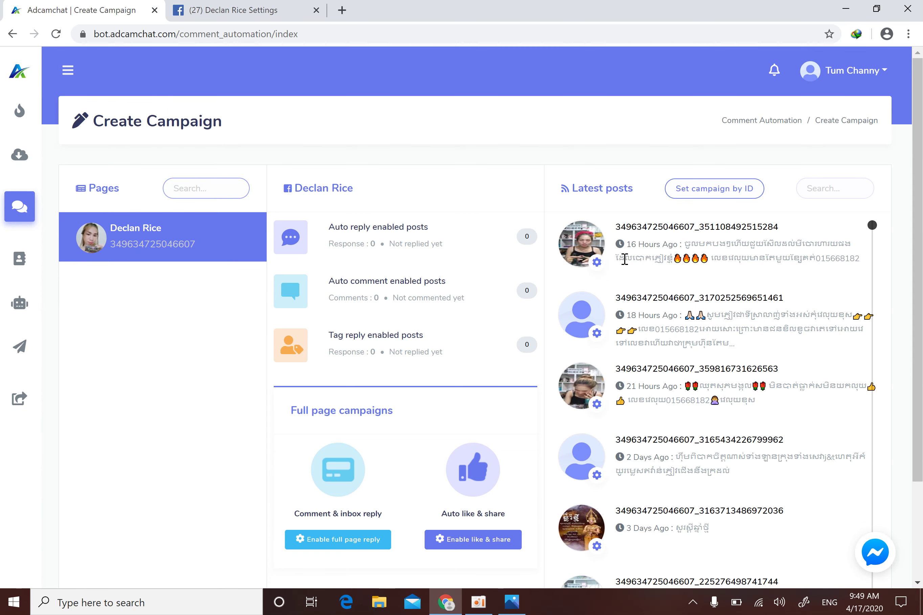
left_click(597, 263)
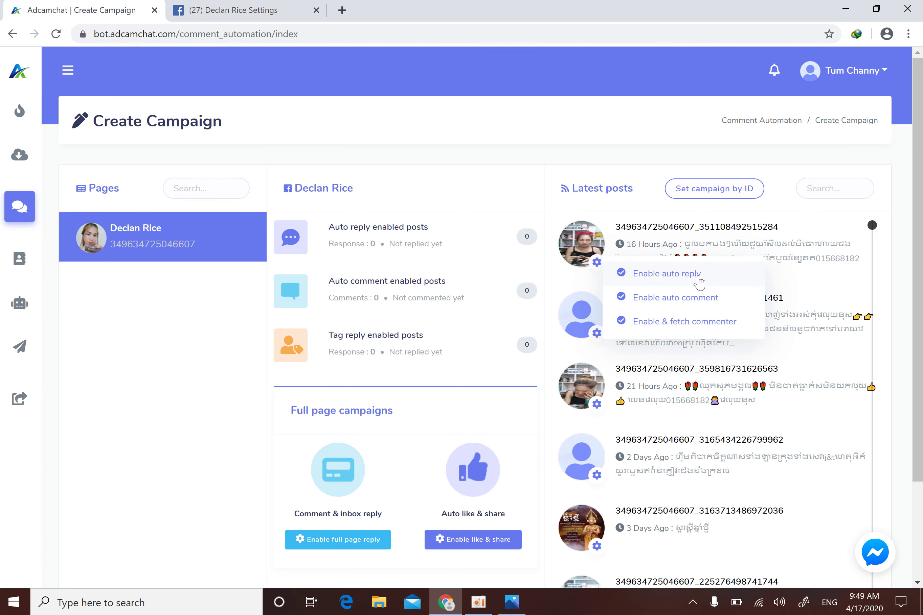
left_click(134, 380)
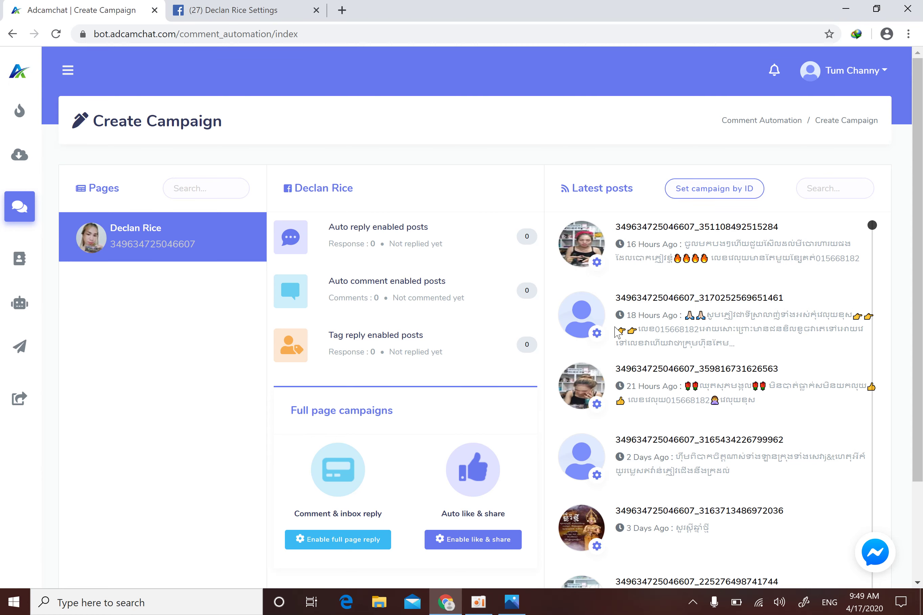
left_click(479, 606)
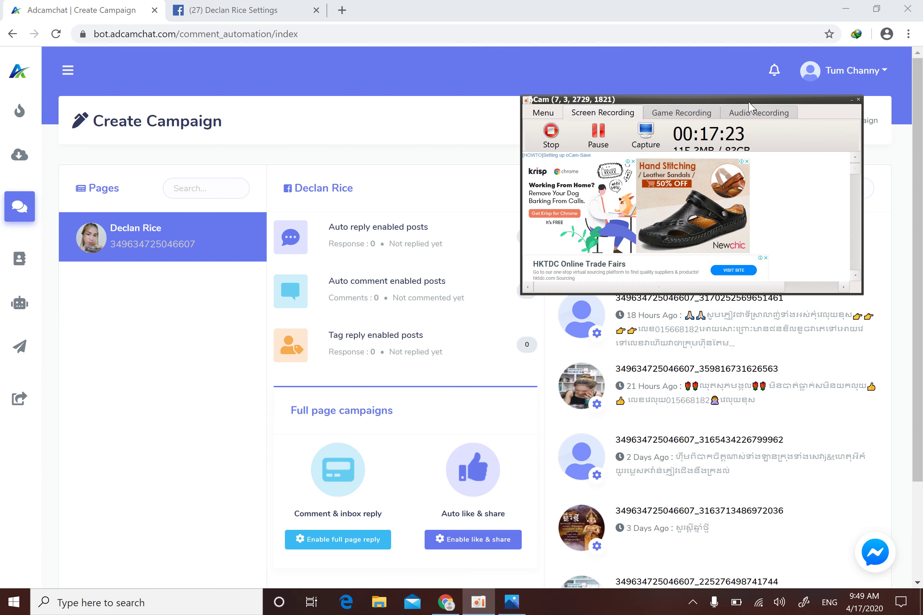
left_click_drag(749, 103, 560, 82)
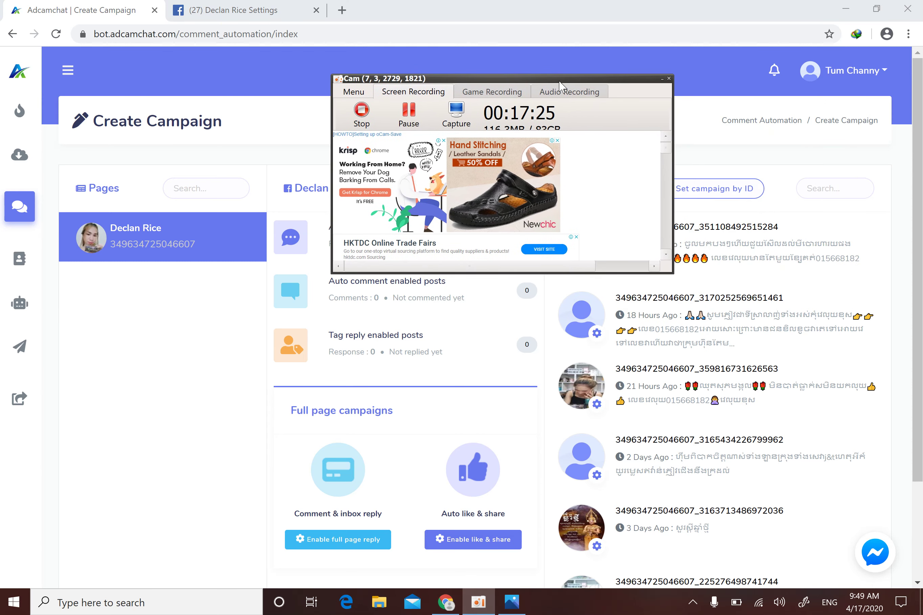